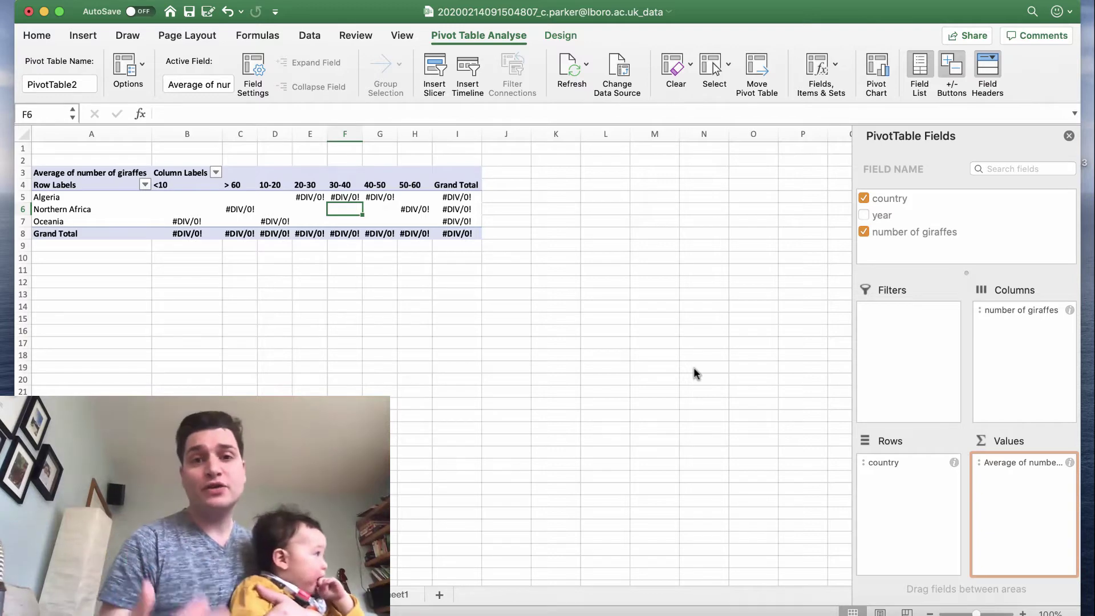
- On the giraffe data sheet, rename heading A1 to 'Area' and widen the number of giraffes column C
scroll(363, 235, up, 3)
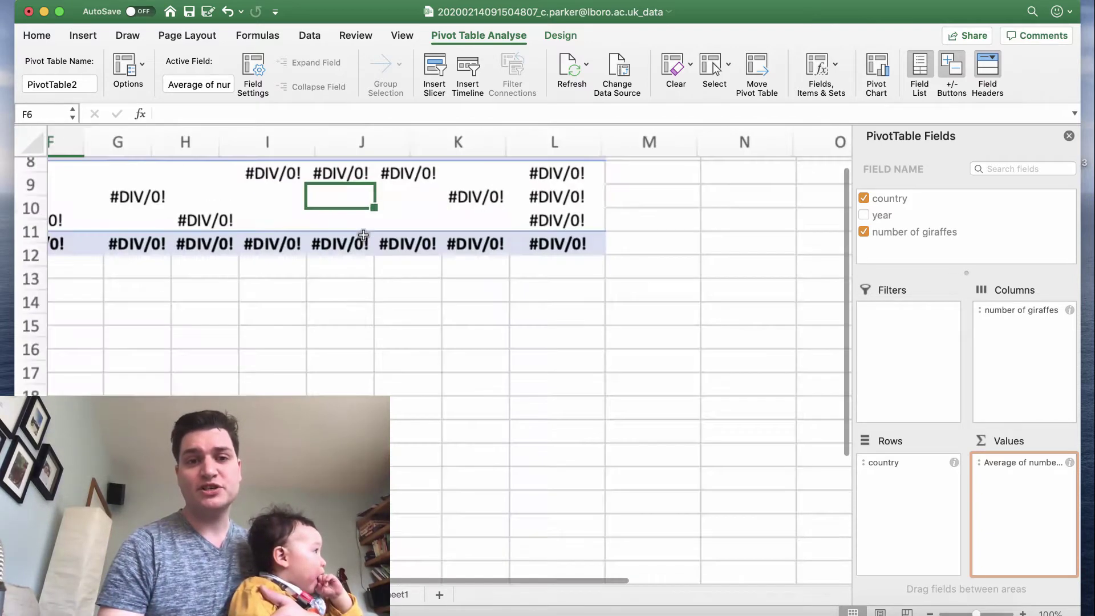
scroll(363, 235, up, 5)
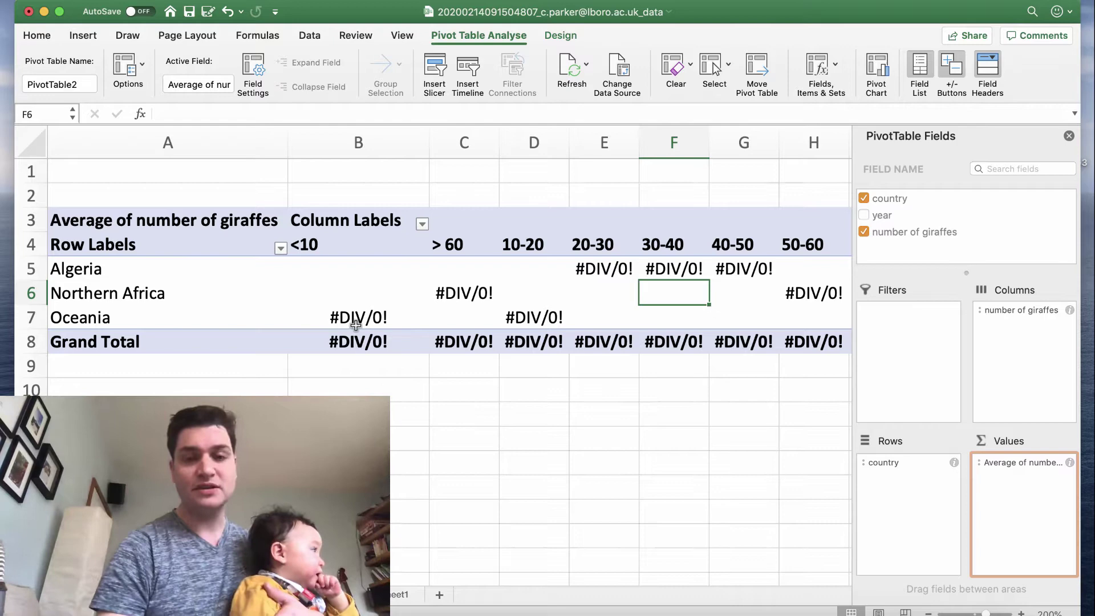
scroll(429, 310, down, 3)
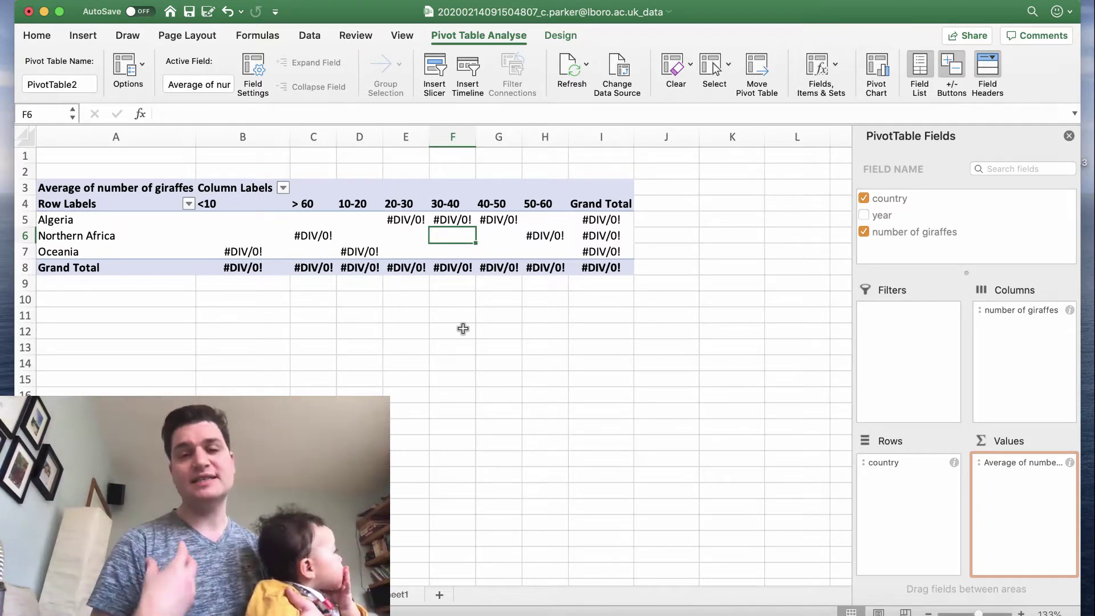
scroll(416, 392, up, 1)
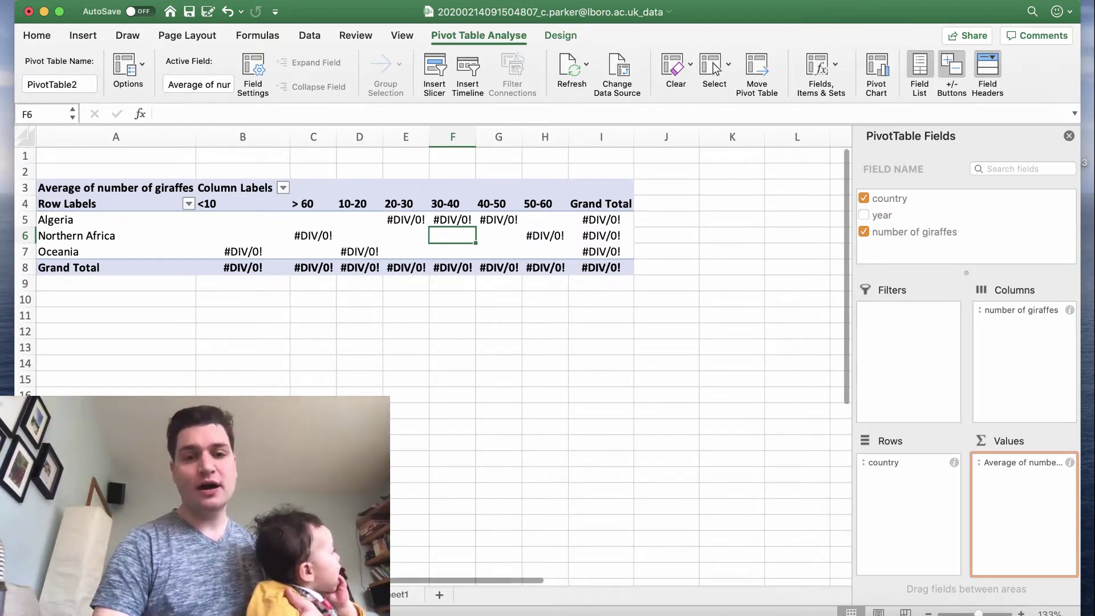
click(397, 591)
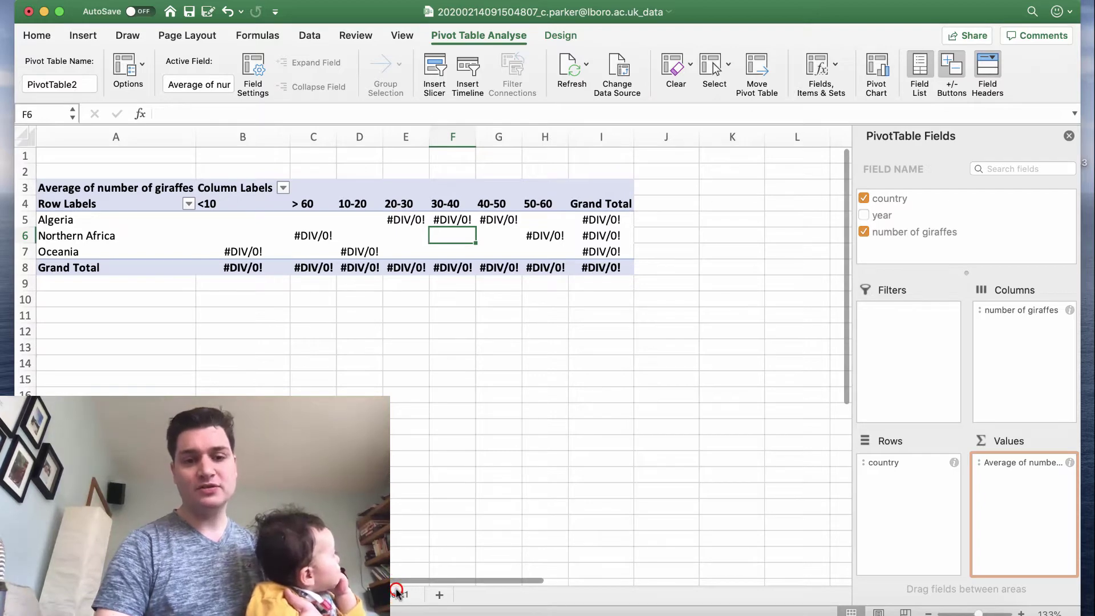
scroll(142, 251, up, 3)
scroll(120, 263, up, 3)
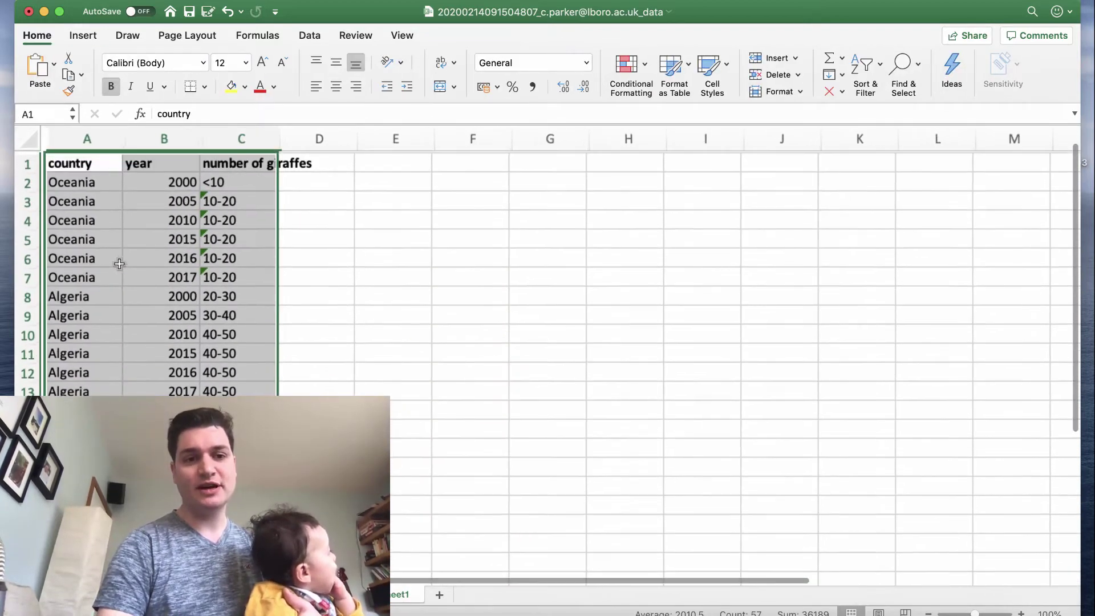
click(61, 161)
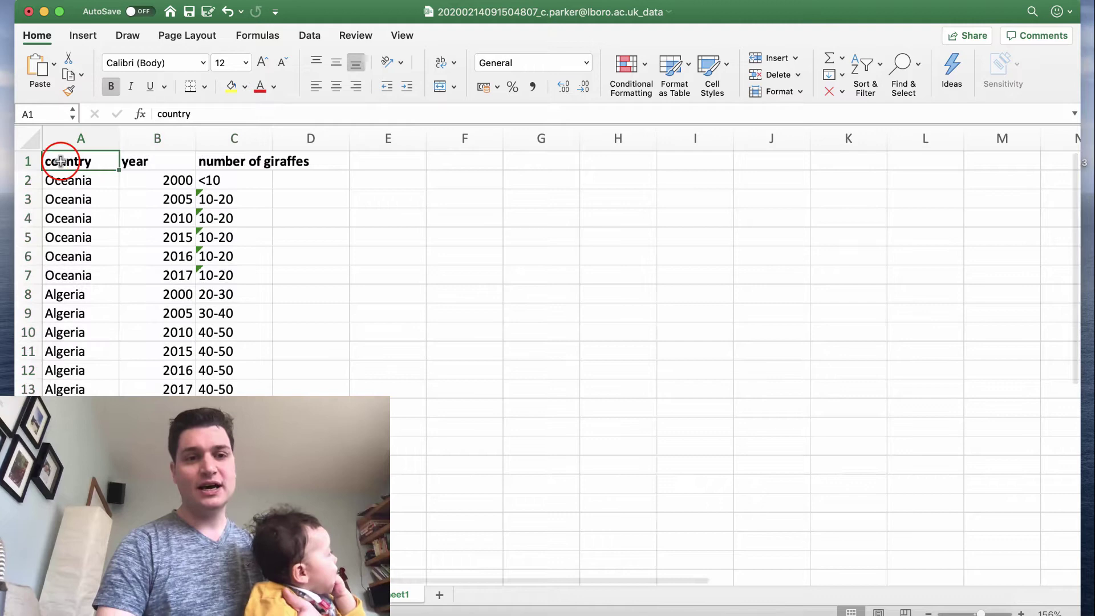
text(Area)
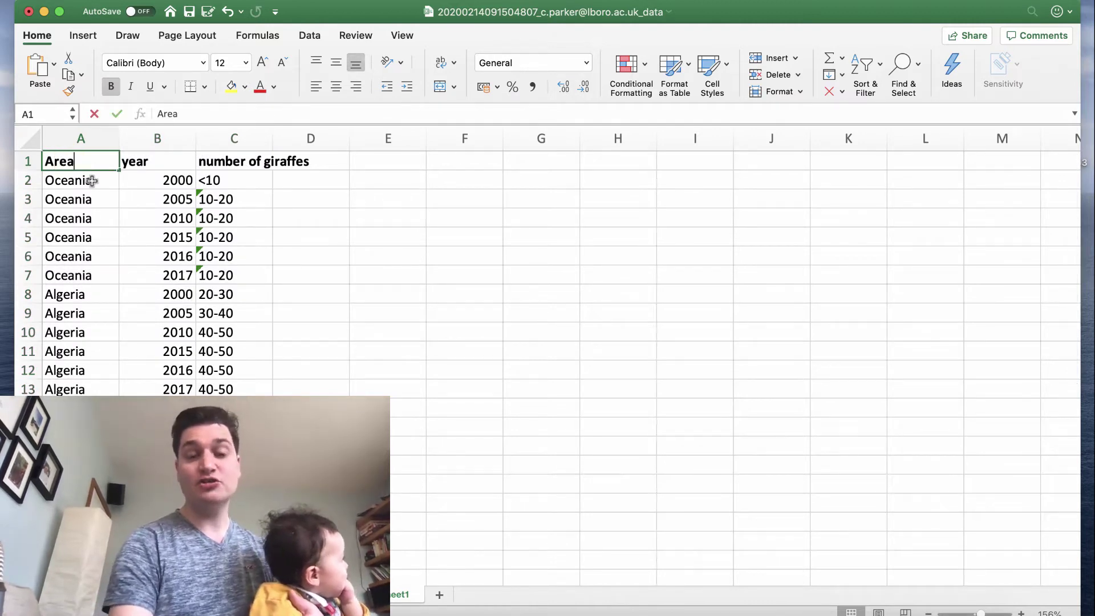
key(Return)
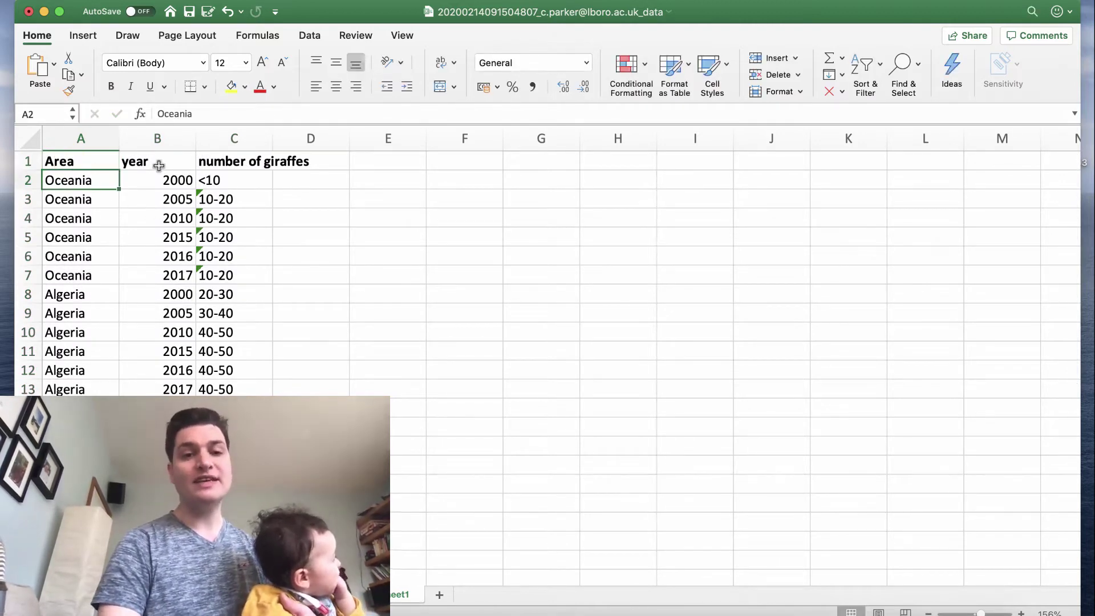
drag(272, 139, 315, 223)
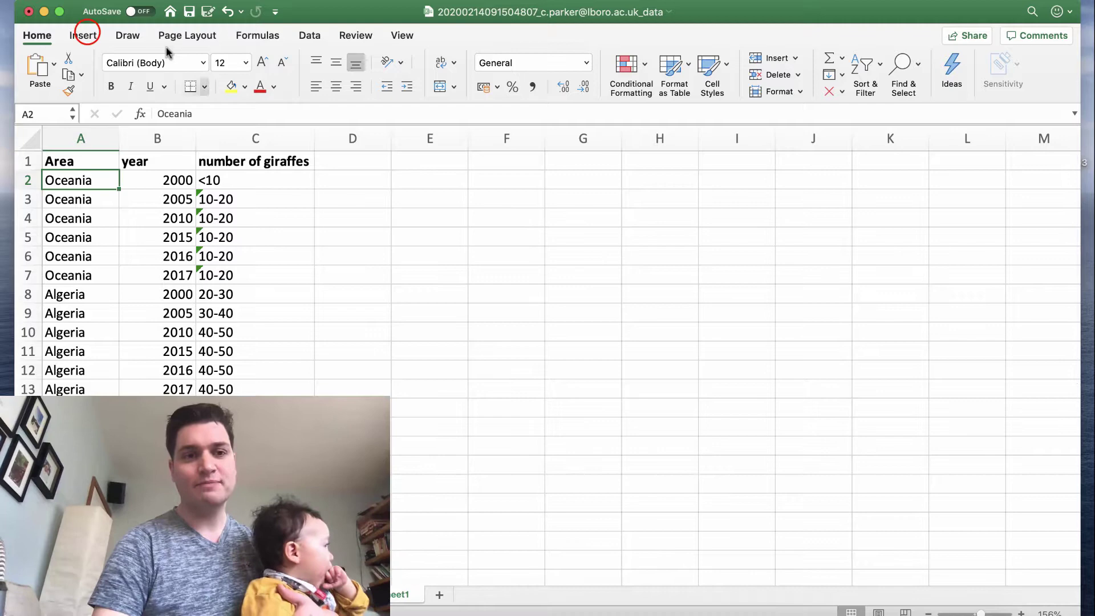
- Put year (2000–2017) into the pivot's Columns area in place of the giraffe-count ranges
click(83, 36)
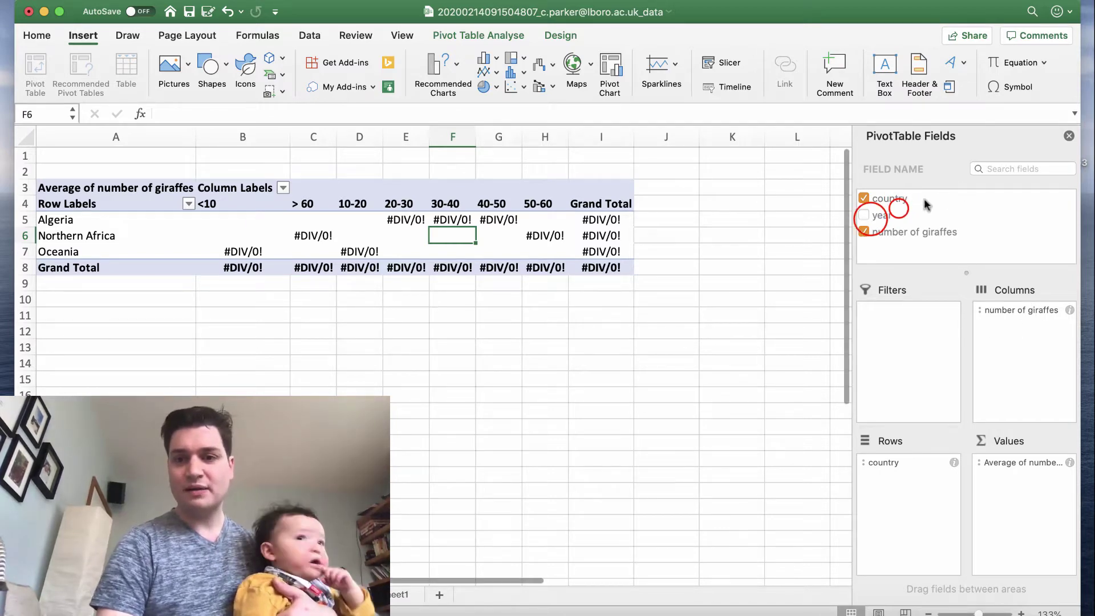
click(884, 225)
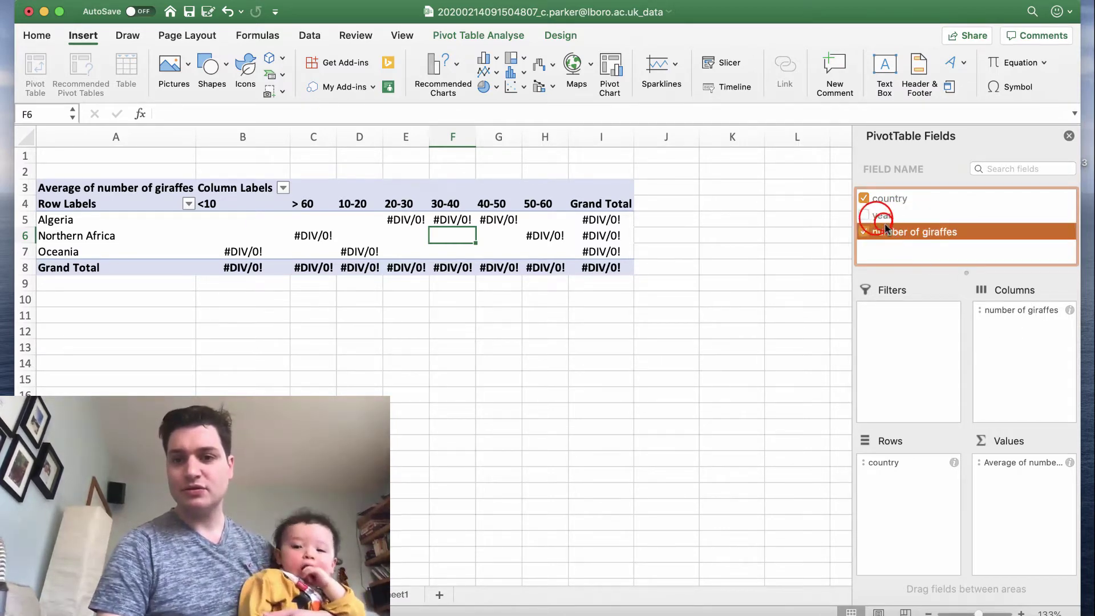
drag(880, 217, 977, 257)
click(1030, 310)
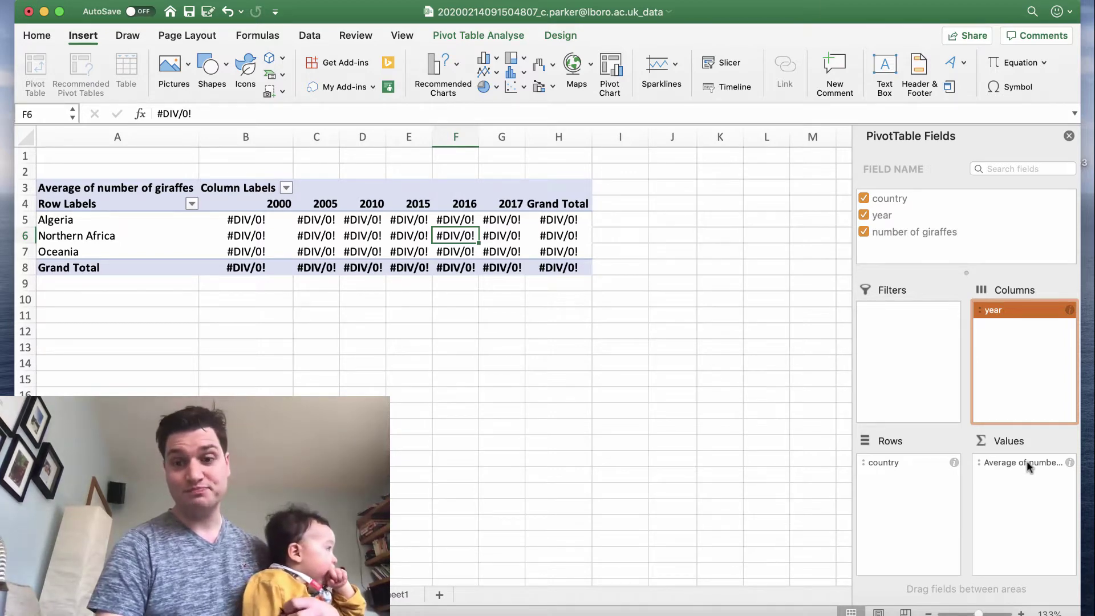
- Summarise the pivot's value field by Count instead of Average
click(1070, 461)
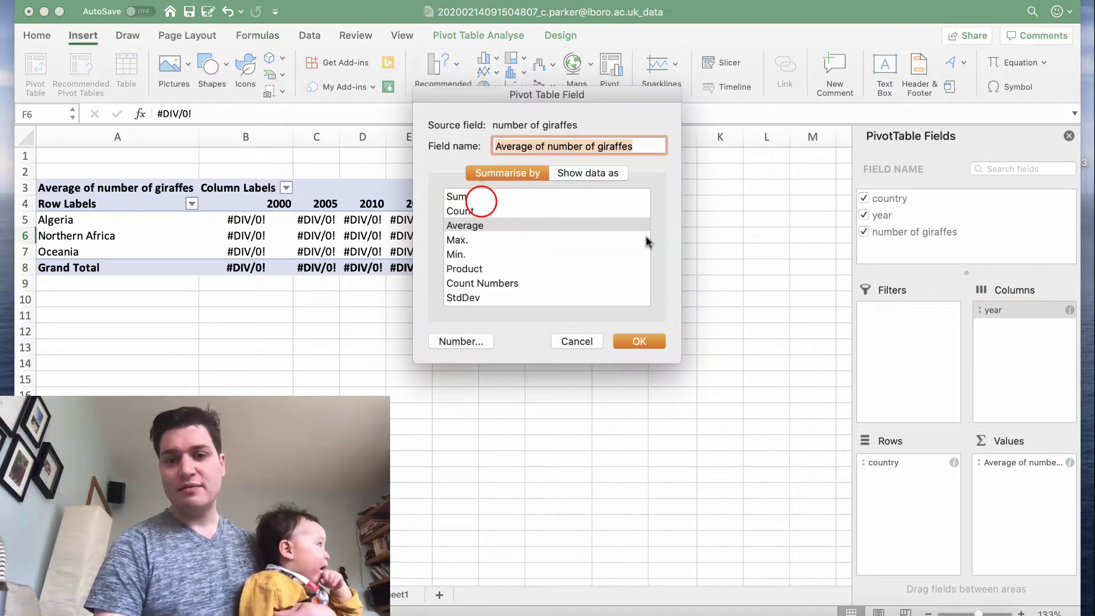
click(476, 198)
click(473, 210)
click(626, 341)
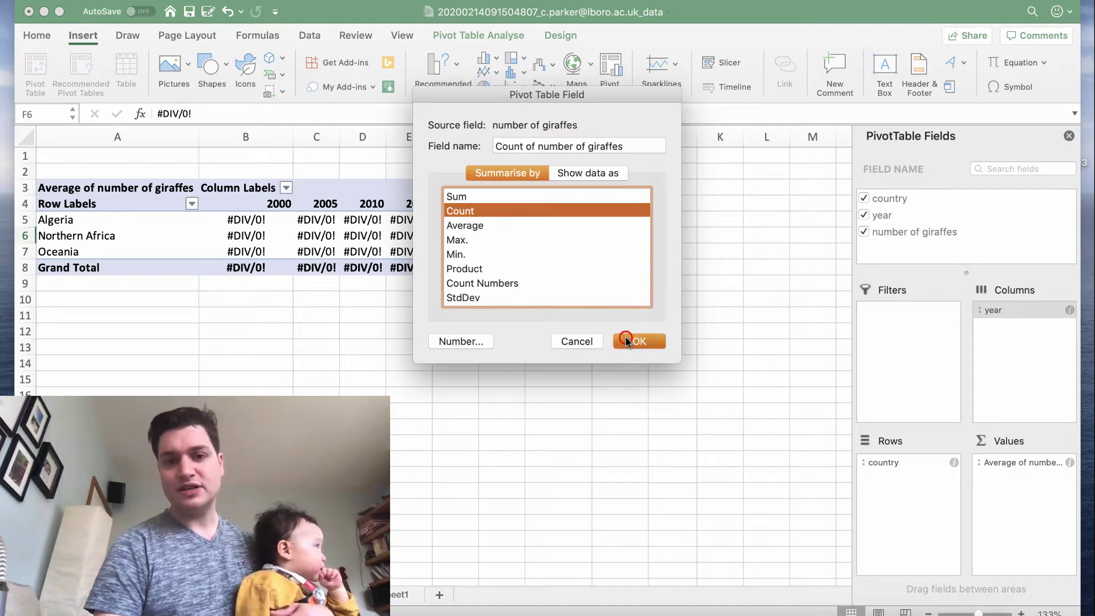
- Check the resulting counts of 1 per country-year, including Oceania 2000, and reselect the value field
click(263, 223)
click(264, 237)
click(268, 251)
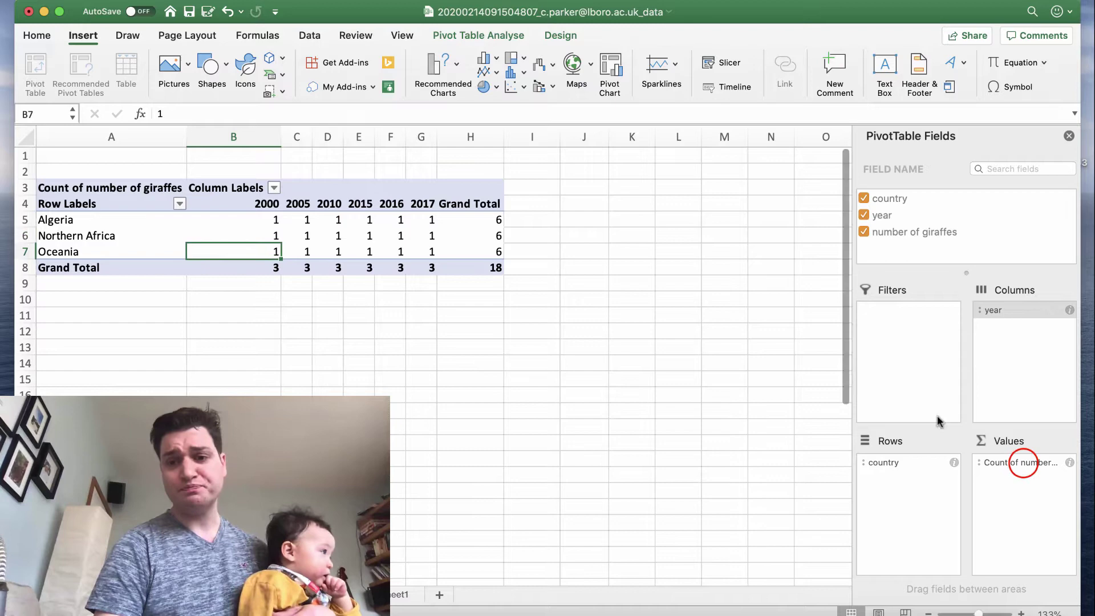
click(1023, 462)
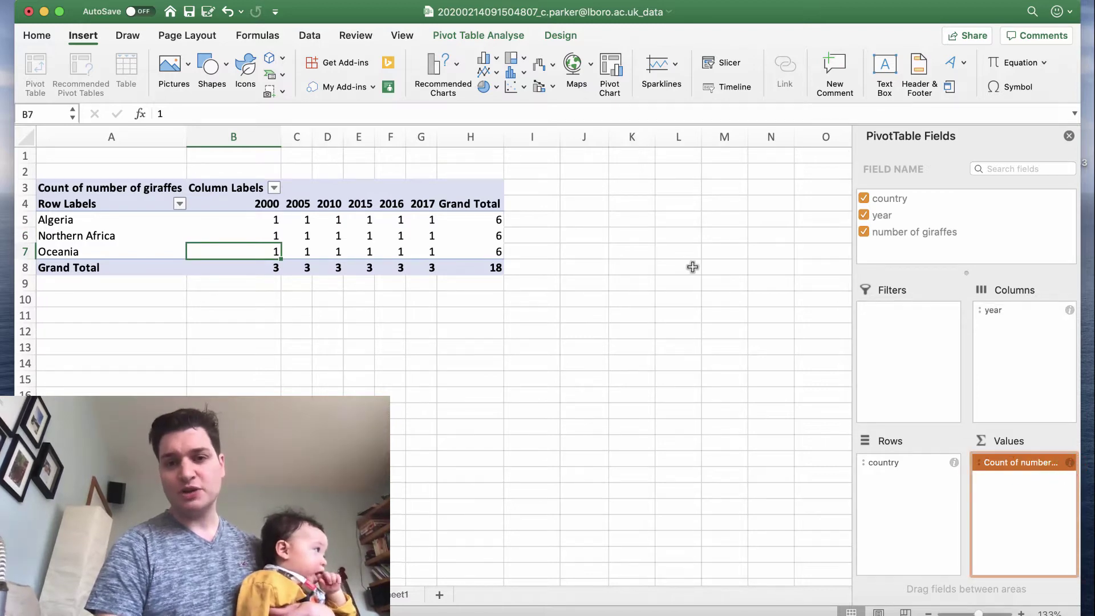
click(1068, 465)
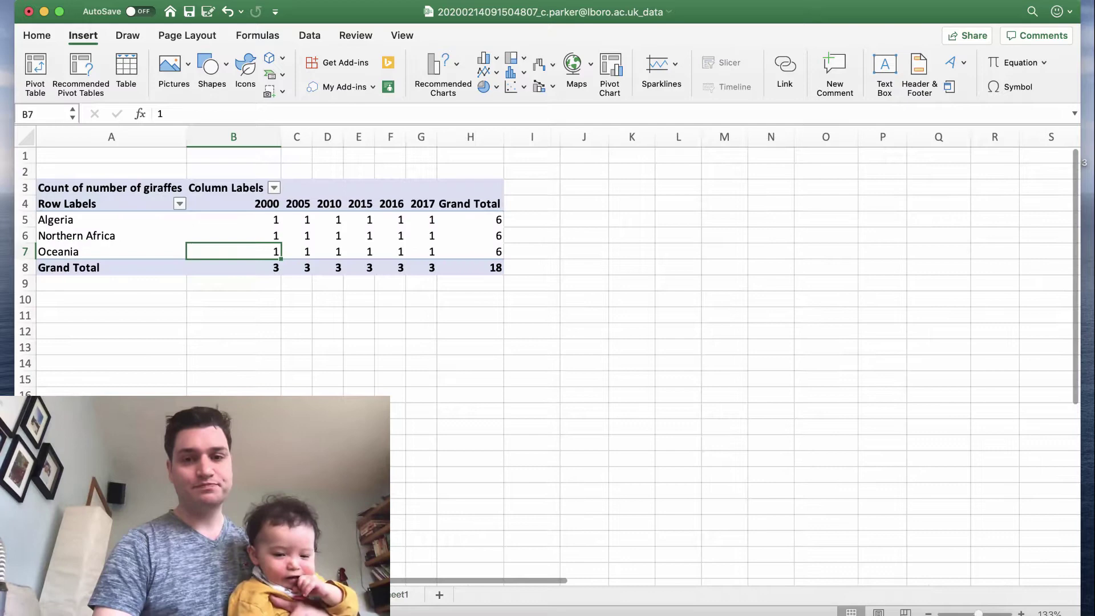
- Move year into the Filters area and put number of giraffes back as the column field
click(1001, 462)
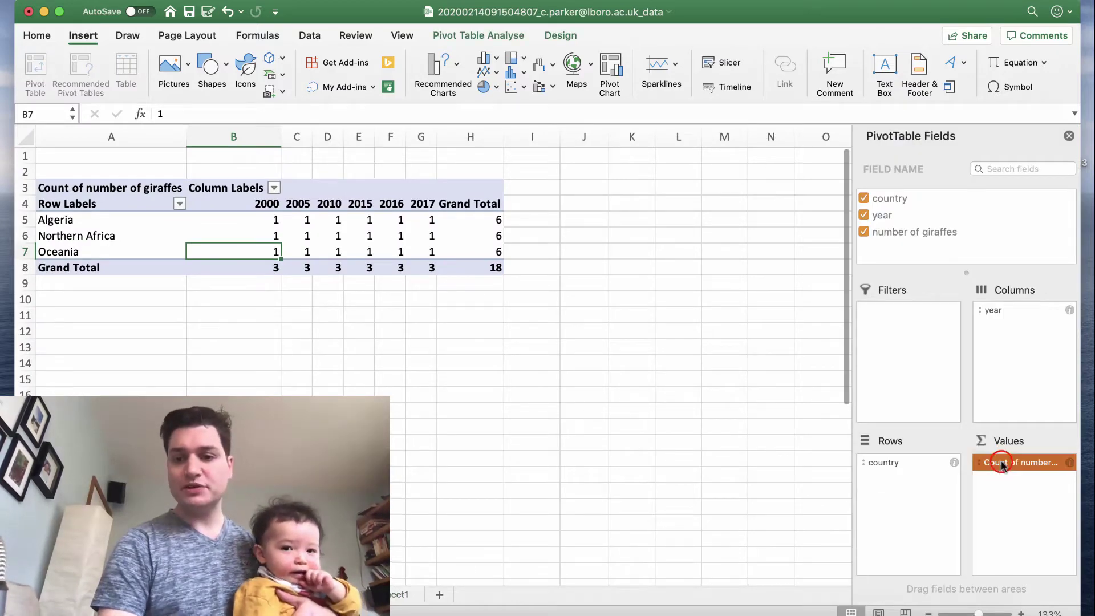
drag(995, 310, 918, 318)
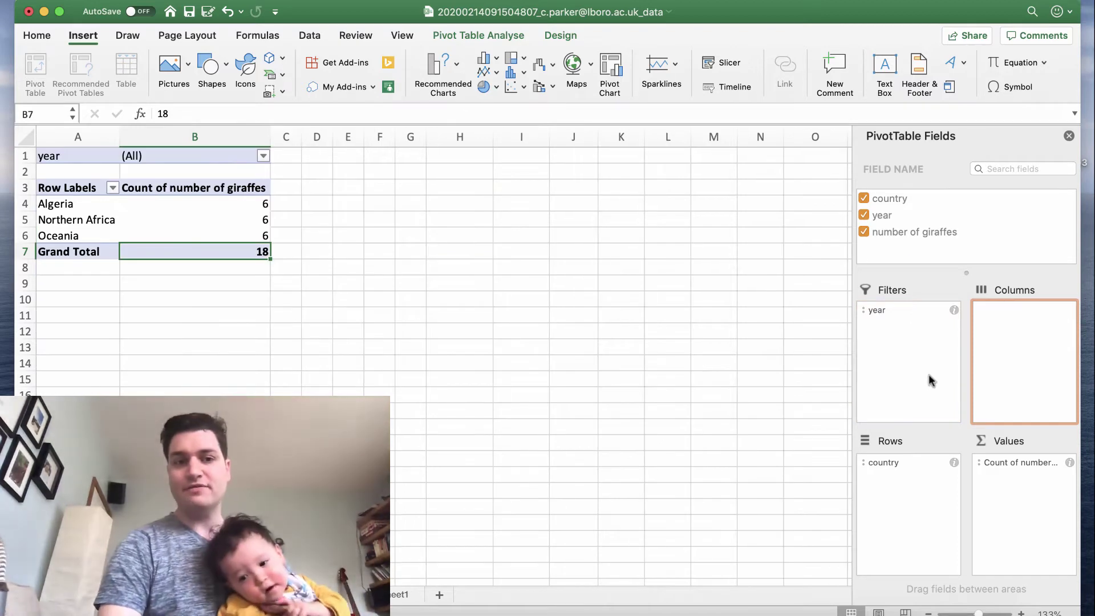
click(902, 231)
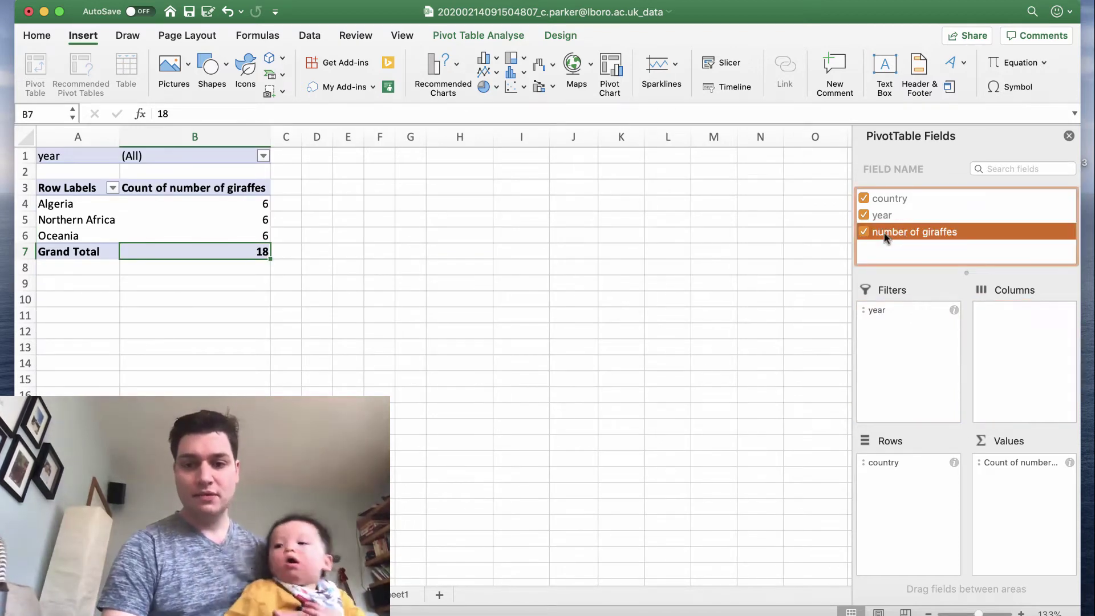
drag(886, 237, 1006, 341)
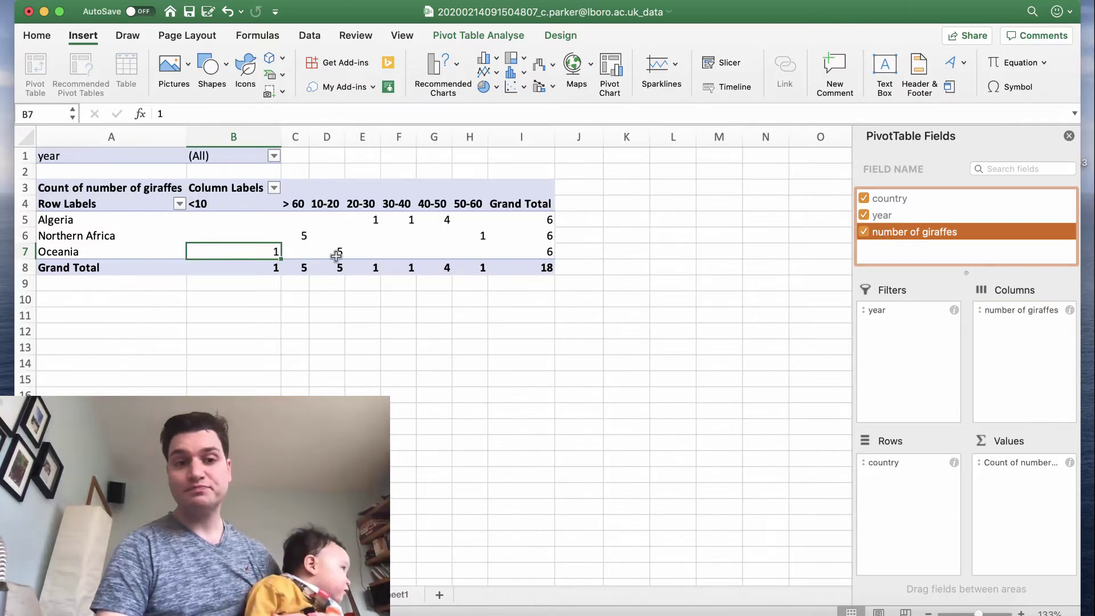
- Open the count field's settings, close them unchanged, and go to the year filter dropdown in B1
click(1056, 460)
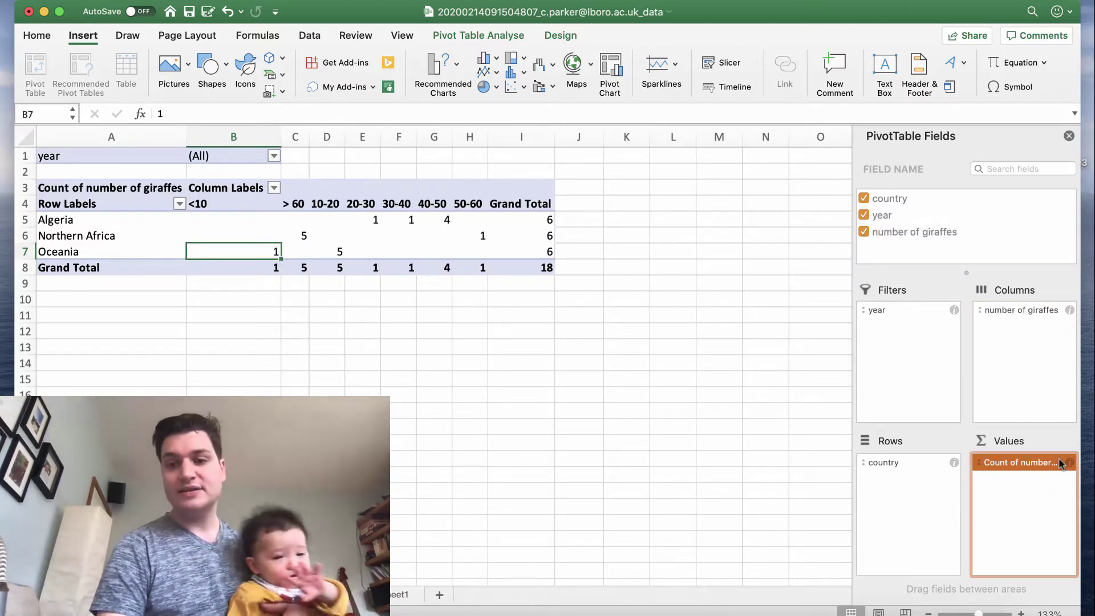
drag(1070, 462, 1072, 463)
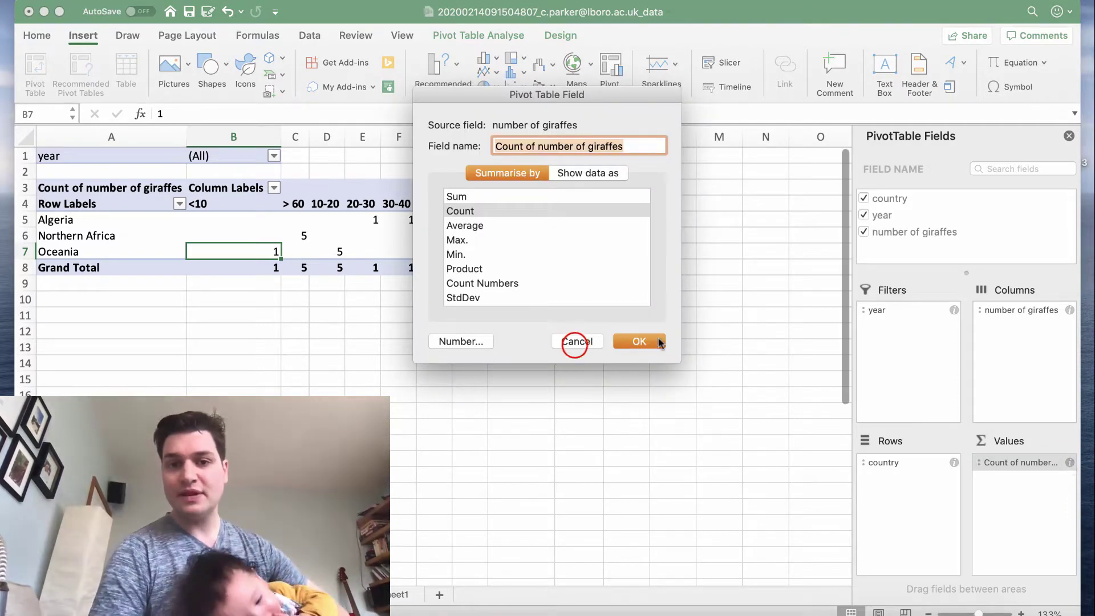
click(571, 342)
click(900, 306)
drag(949, 313, 278, 156)
- Try out the year report filter, briefly showing only 2000, and move the list aside
click(278, 156)
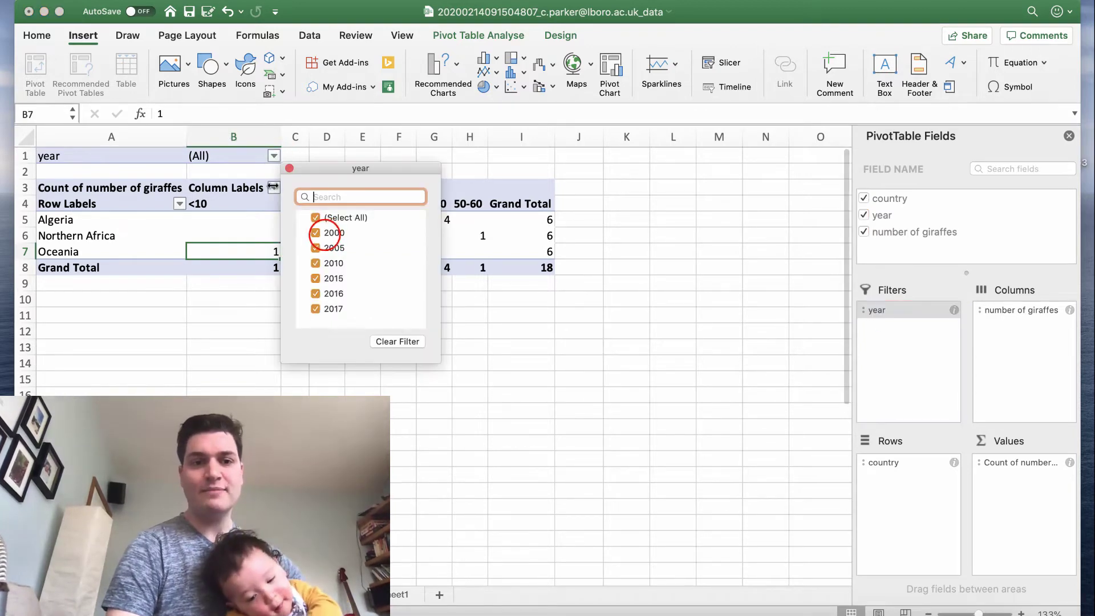
click(316, 232)
click(316, 217)
click(315, 217)
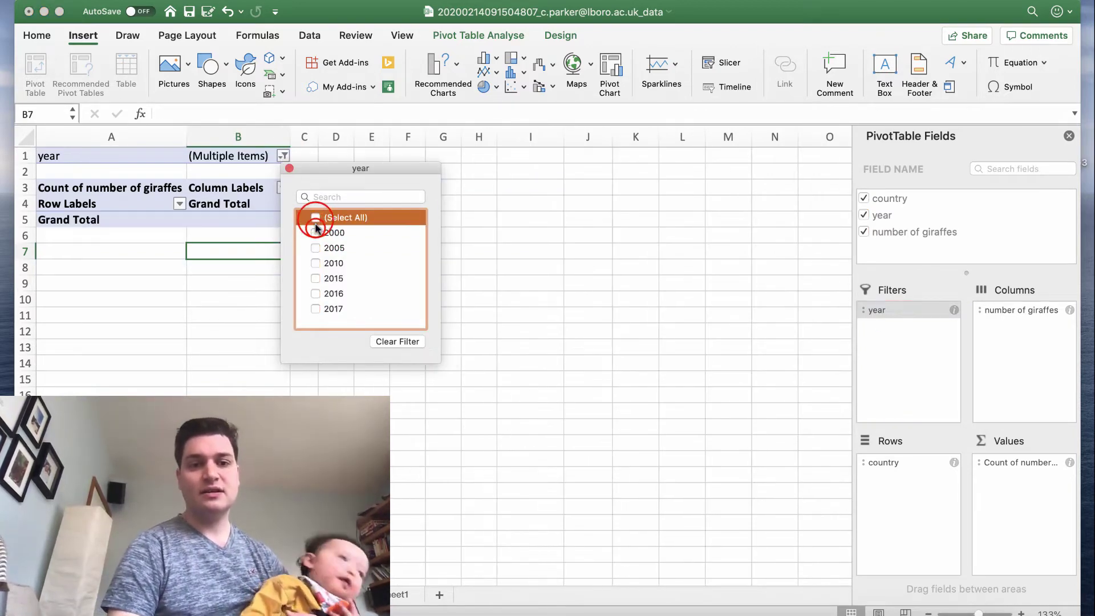
click(310, 232)
click(283, 158)
click(281, 166)
click(283, 157)
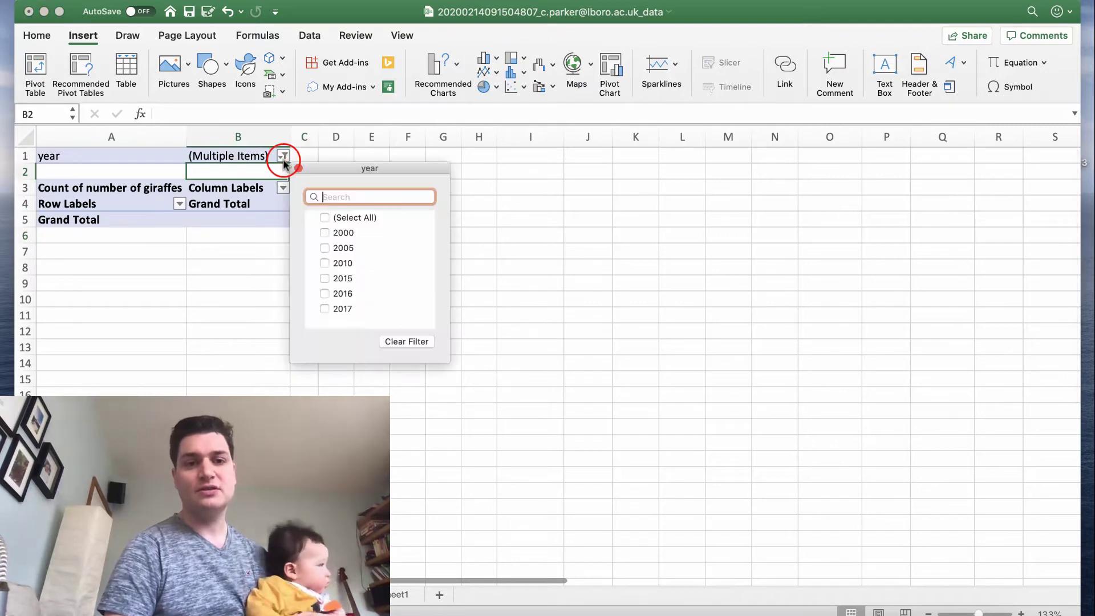
click(325, 233)
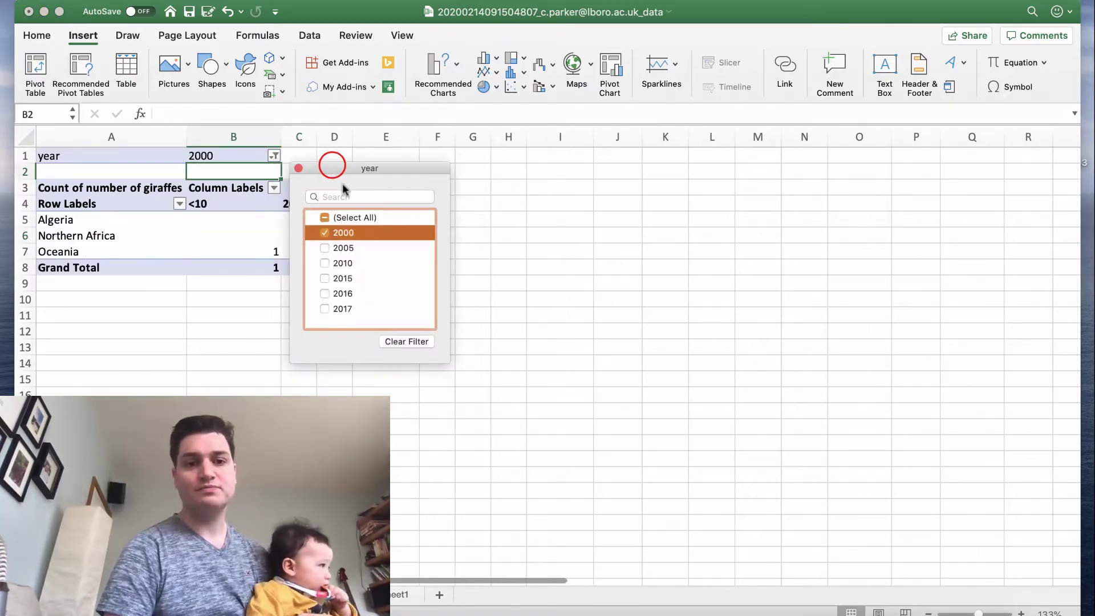
drag(334, 170, 532, 161)
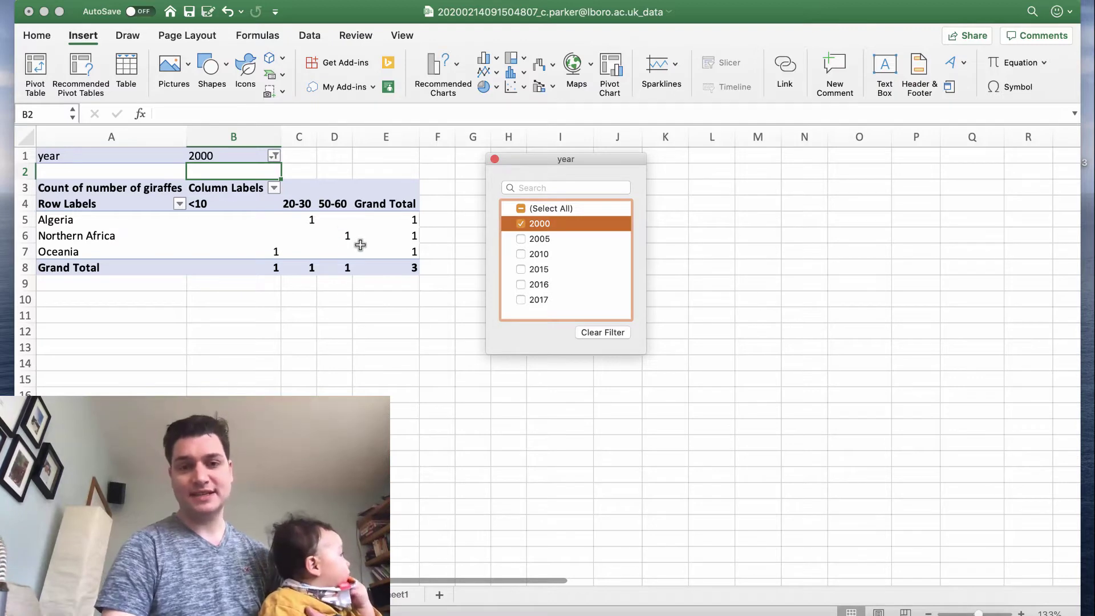
- Change the year filter to show only 2005
click(274, 156)
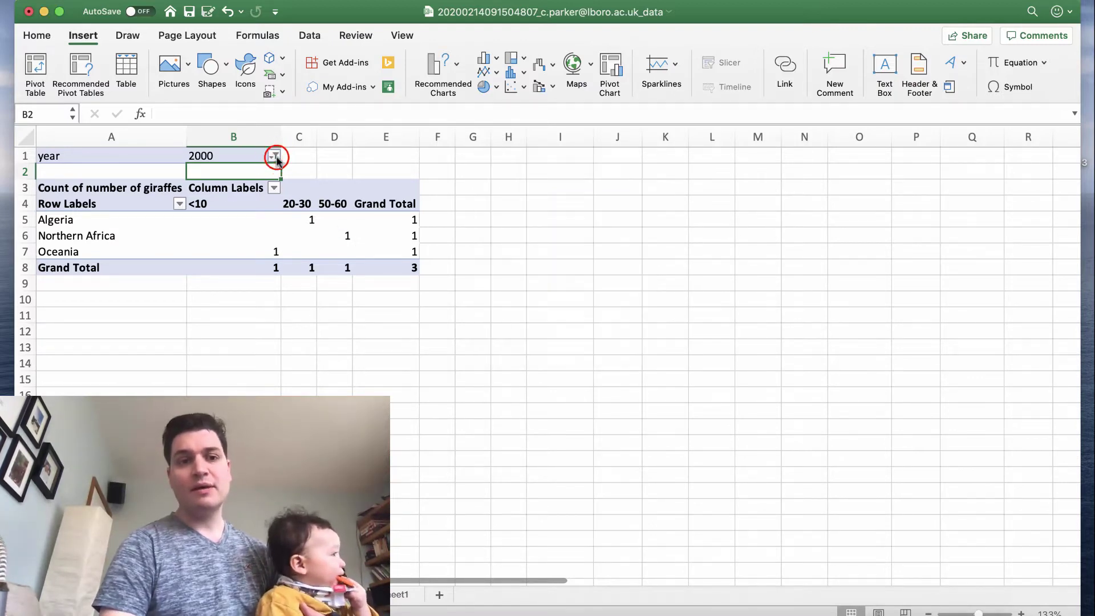
click(315, 233)
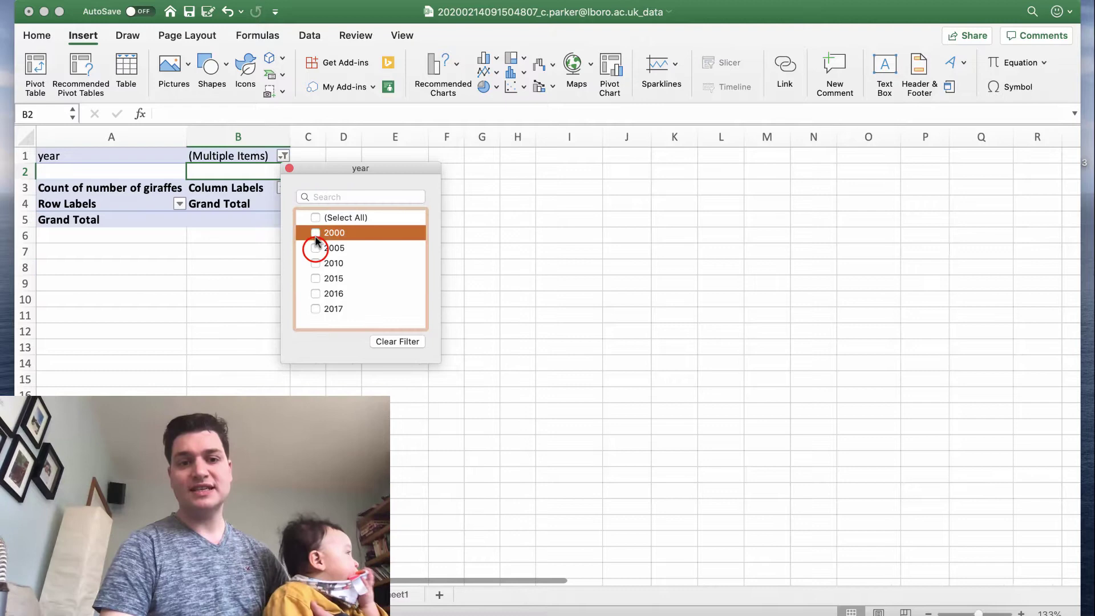
click(315, 249)
click(289, 167)
click(283, 235)
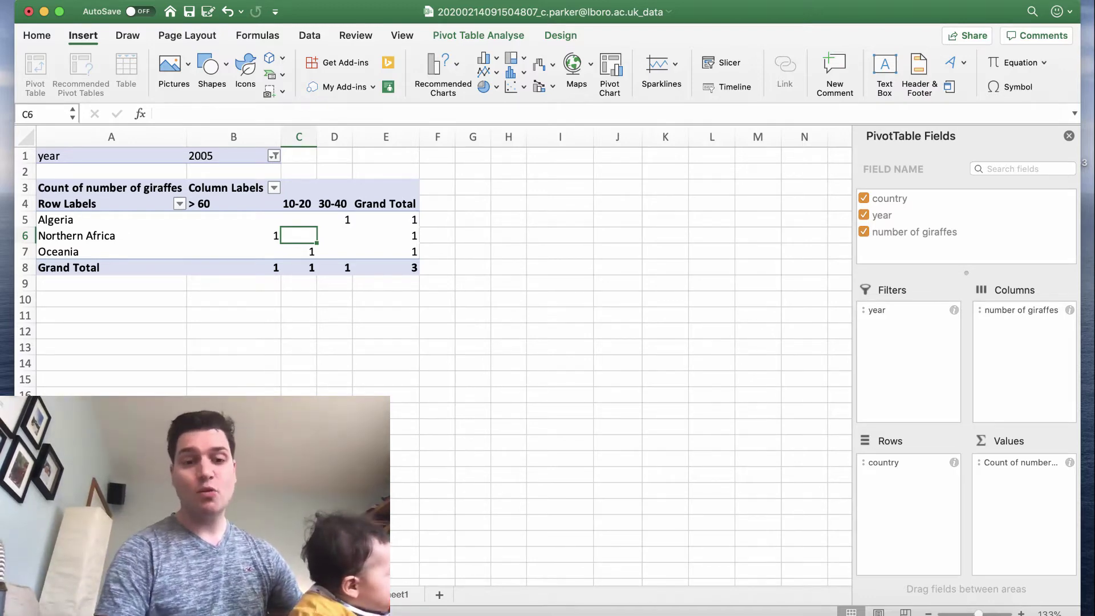
- Switch to the source data sheets and select column C to review the giraffe ranges
click(403, 588)
click(410, 594)
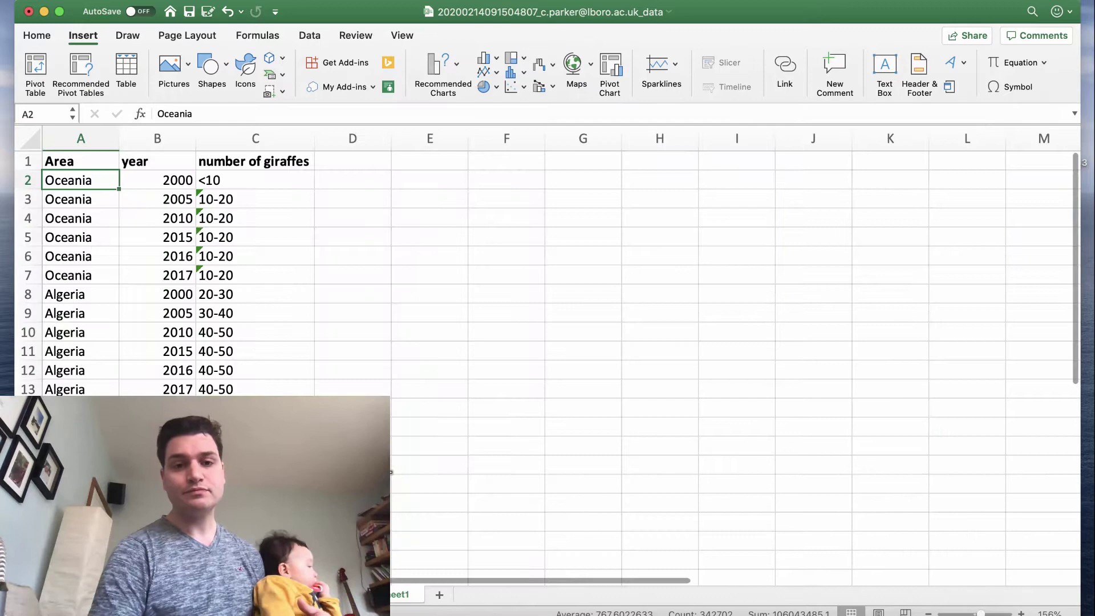
drag(245, 181, 256, 465)
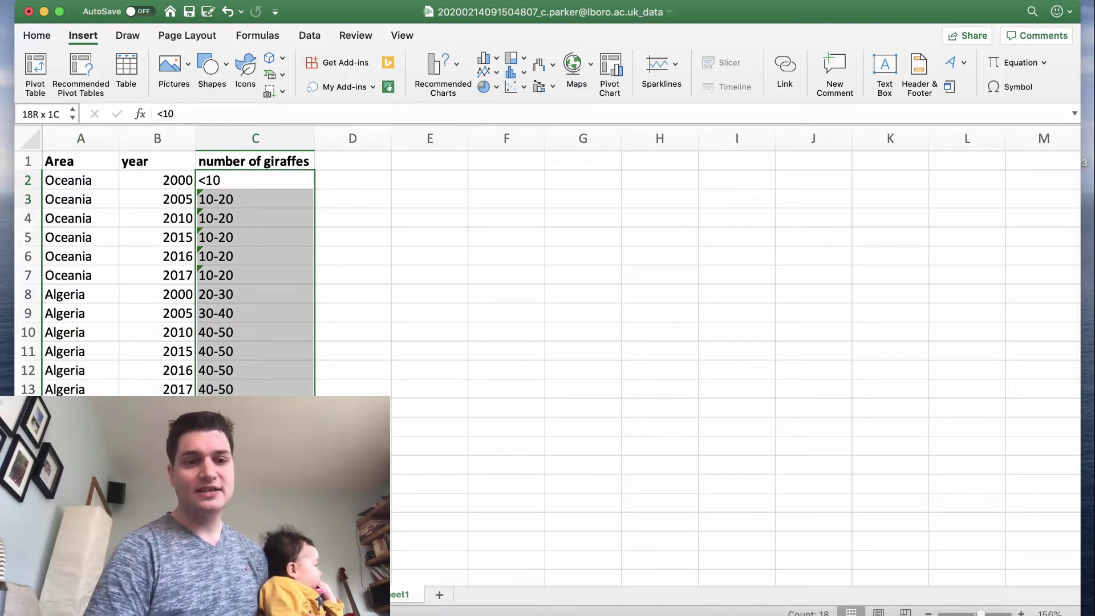
click(261, 143)
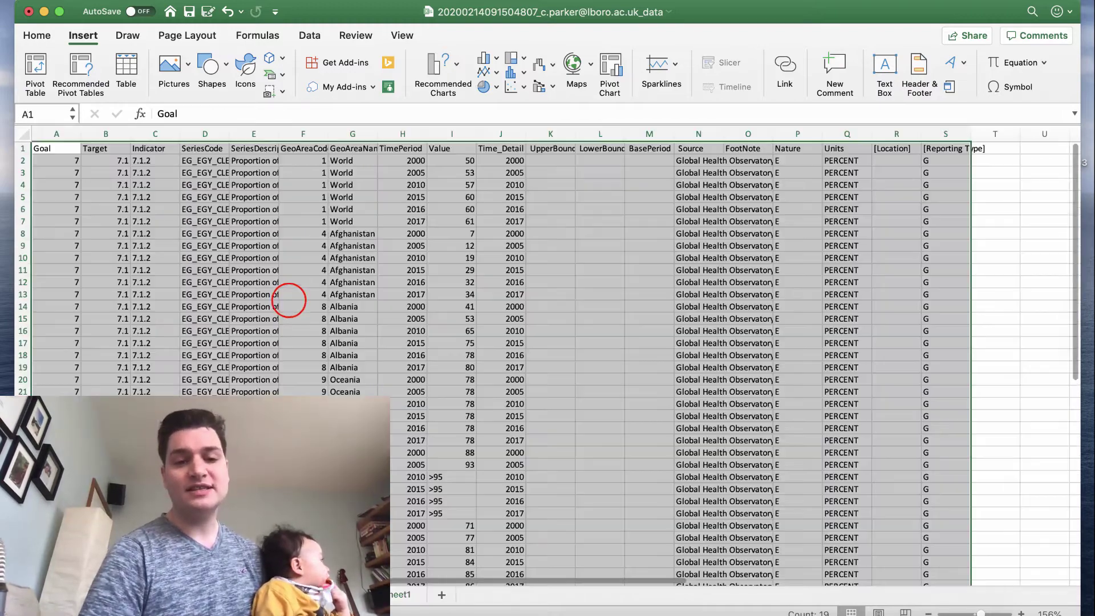
- Autofit the SeriesDescription column to its full text, then narrow it somewhat
click(288, 301)
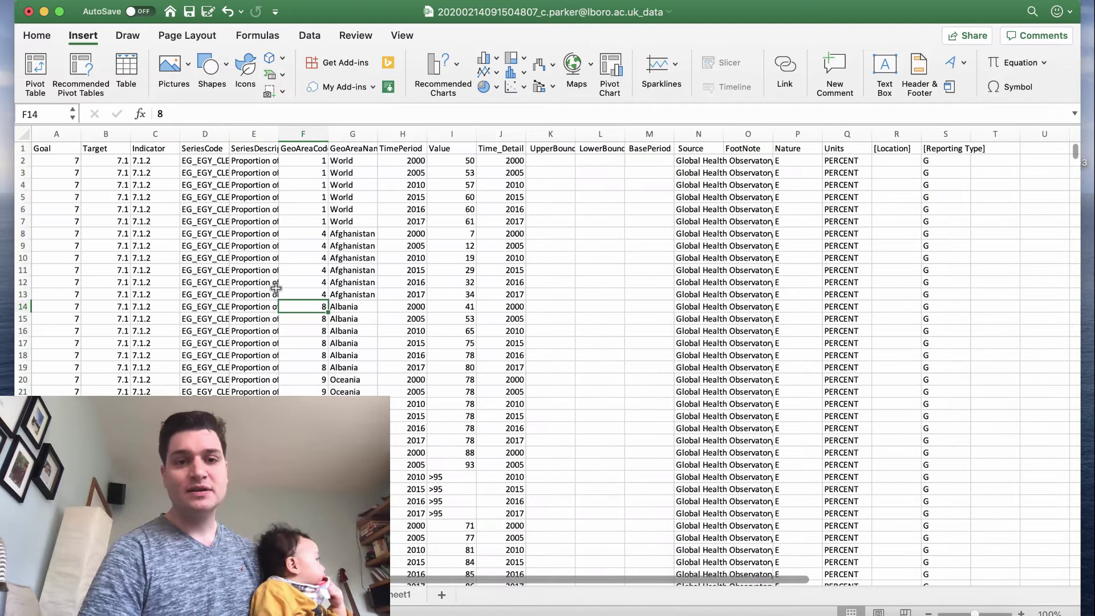
double_click(277, 135)
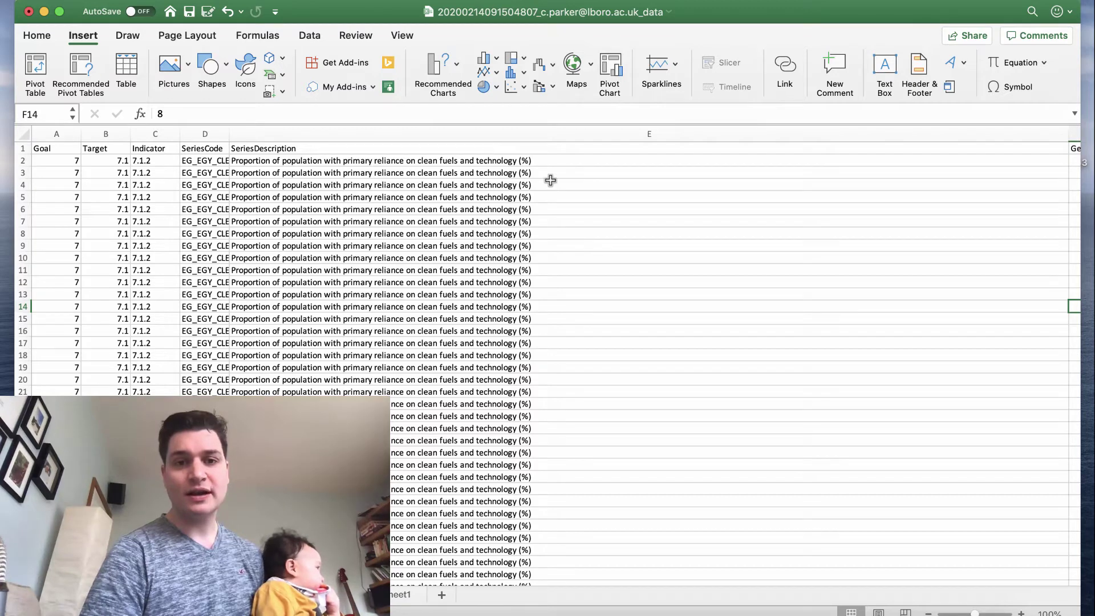
scroll(549, 179, right, 5)
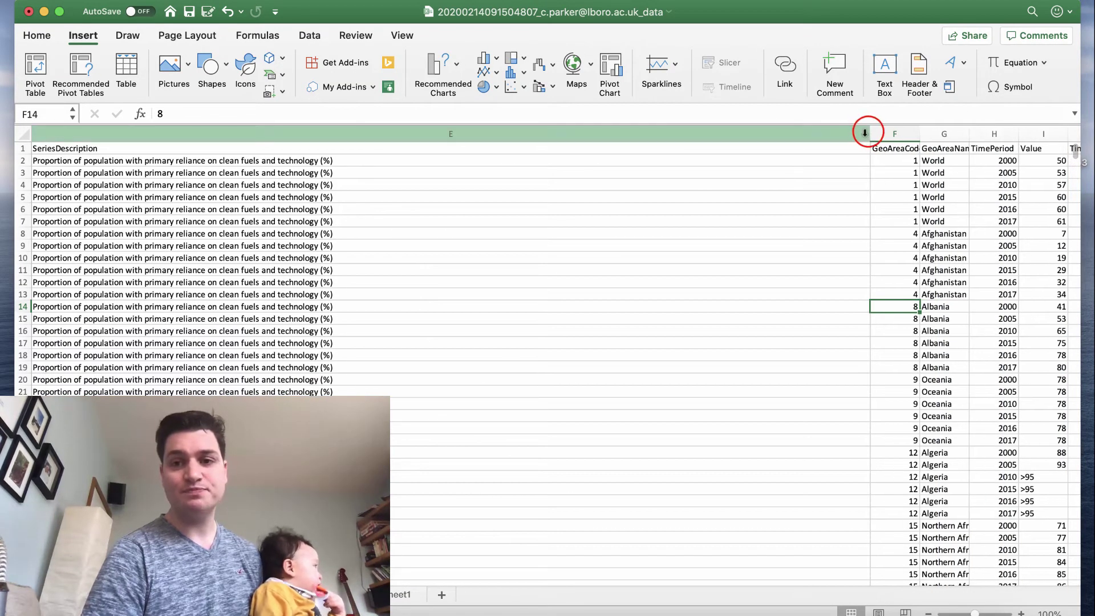
drag(864, 133, 347, 160)
- Select the Value column and review its entries, from Angola's numbers to text like >95
click(520, 134)
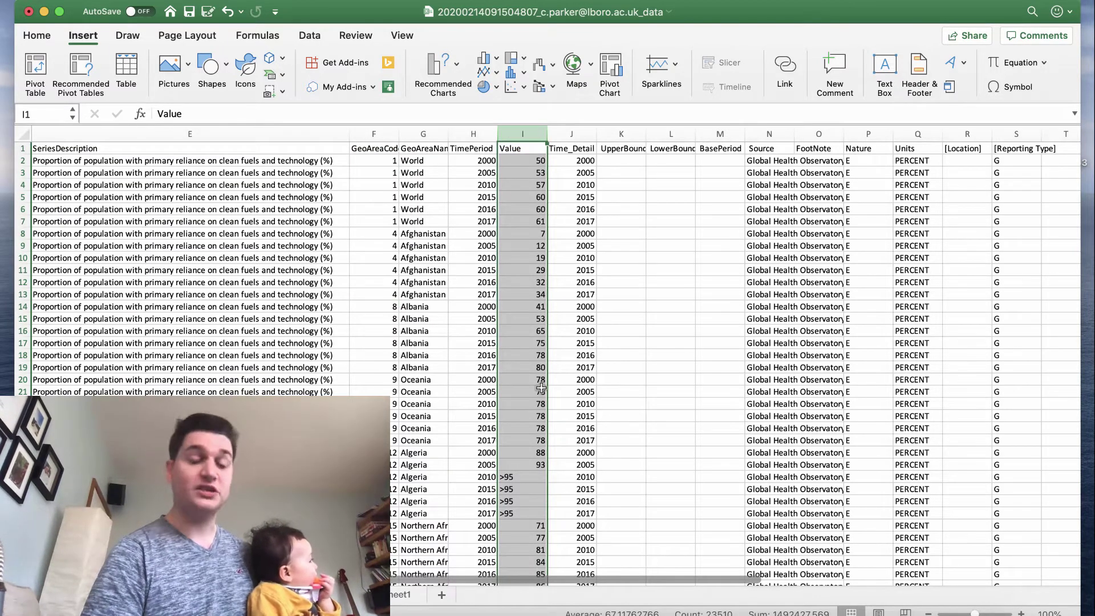
scroll(541, 388, down, 20)
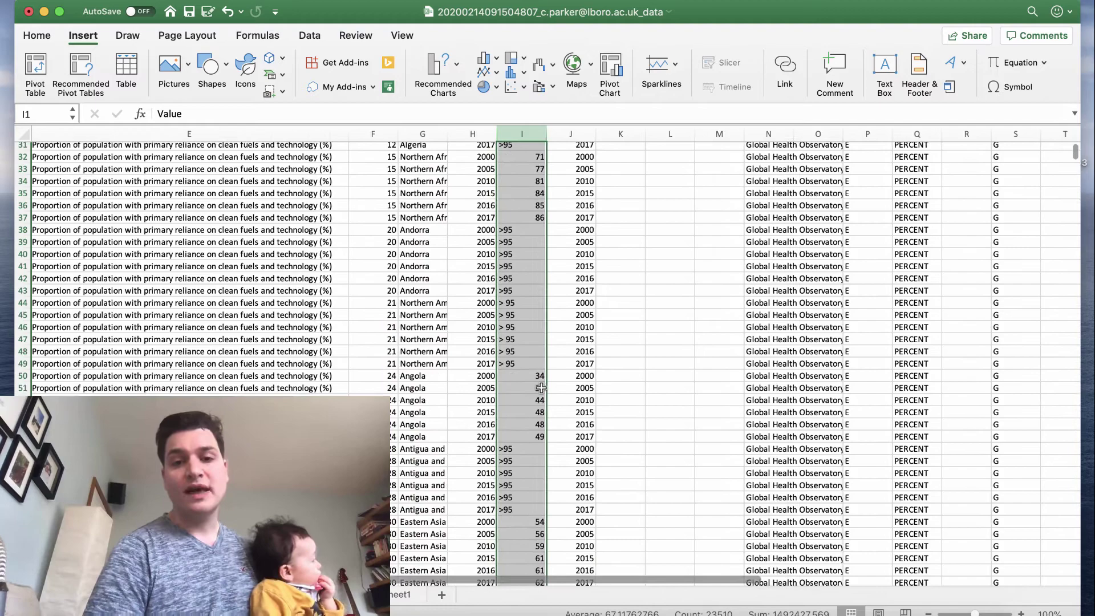
scroll(541, 388, down, 5)
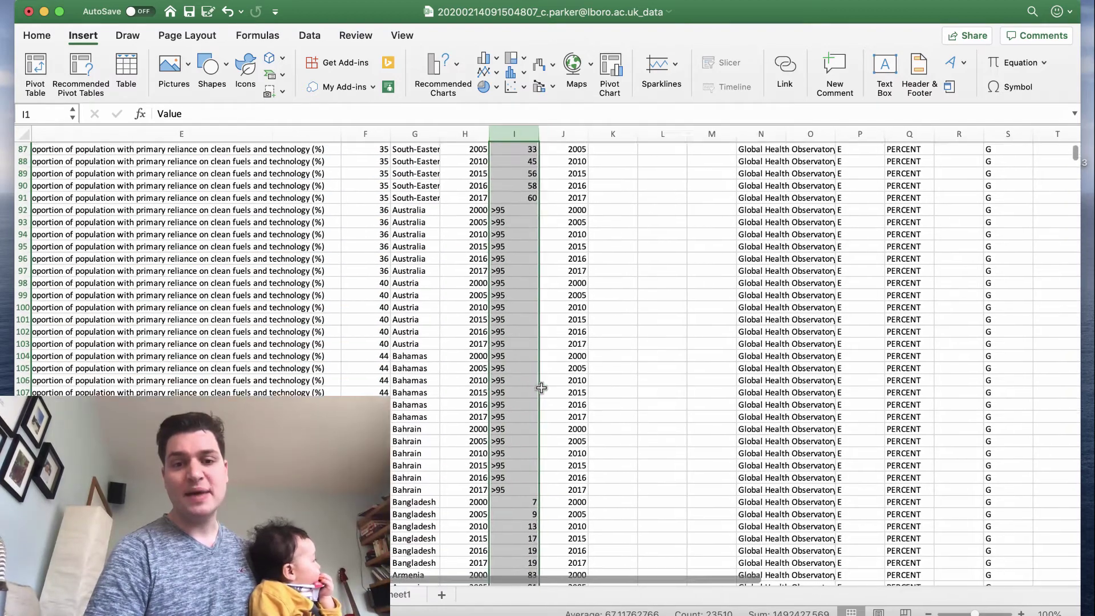
scroll(540, 387, up, 15)
scroll(540, 387, up, 5)
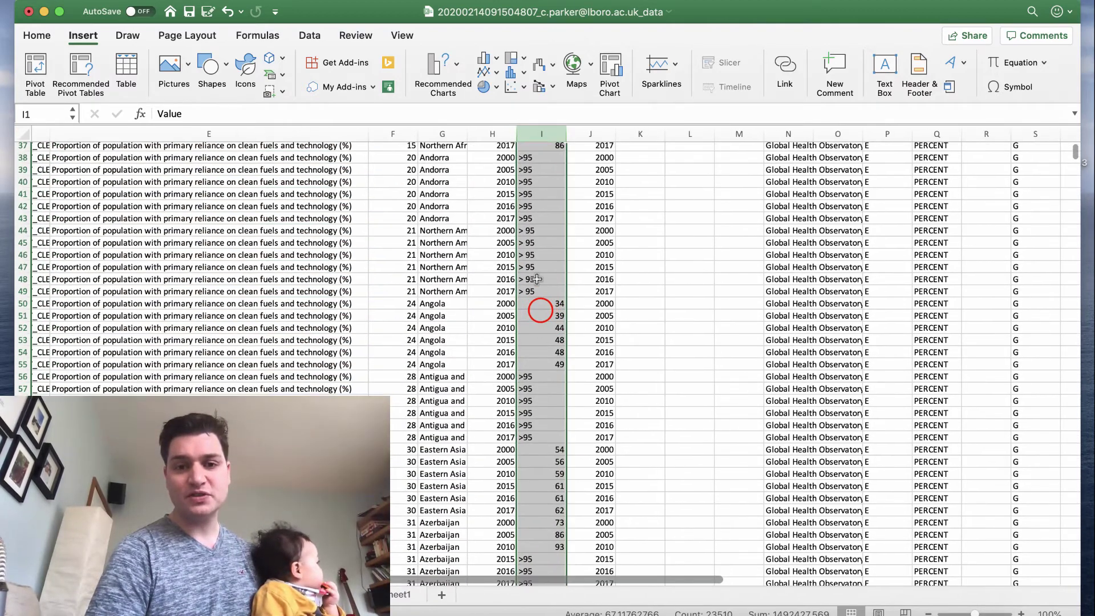
click(544, 312)
scroll(549, 306, up, 5)
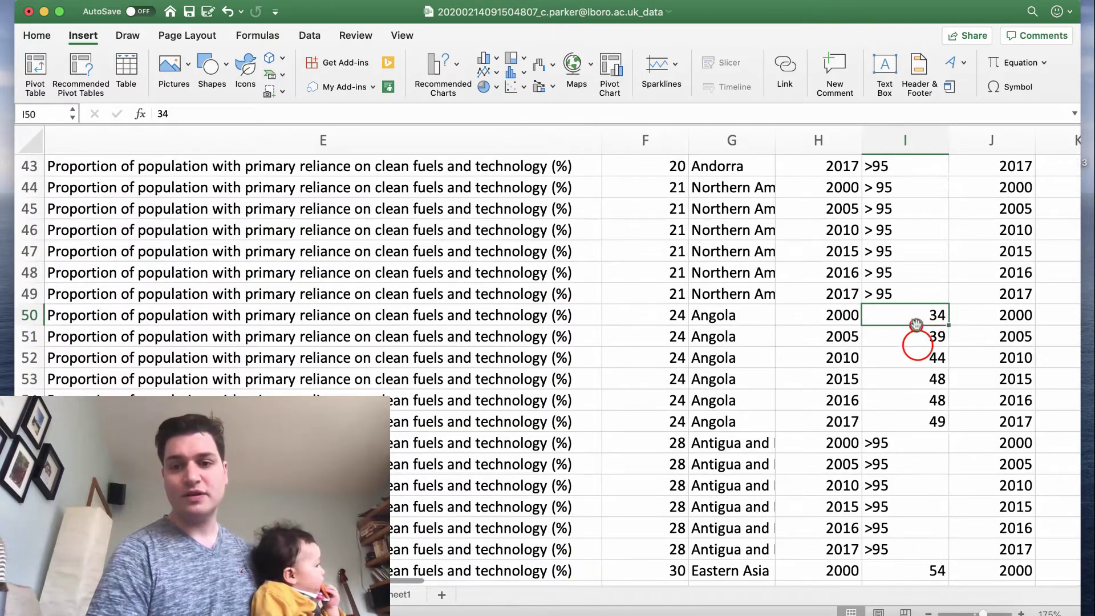
scroll(873, 345, up, 2)
scroll(873, 345, right, 3)
scroll(873, 345, up, 1)
scroll(872, 345, right, 1)
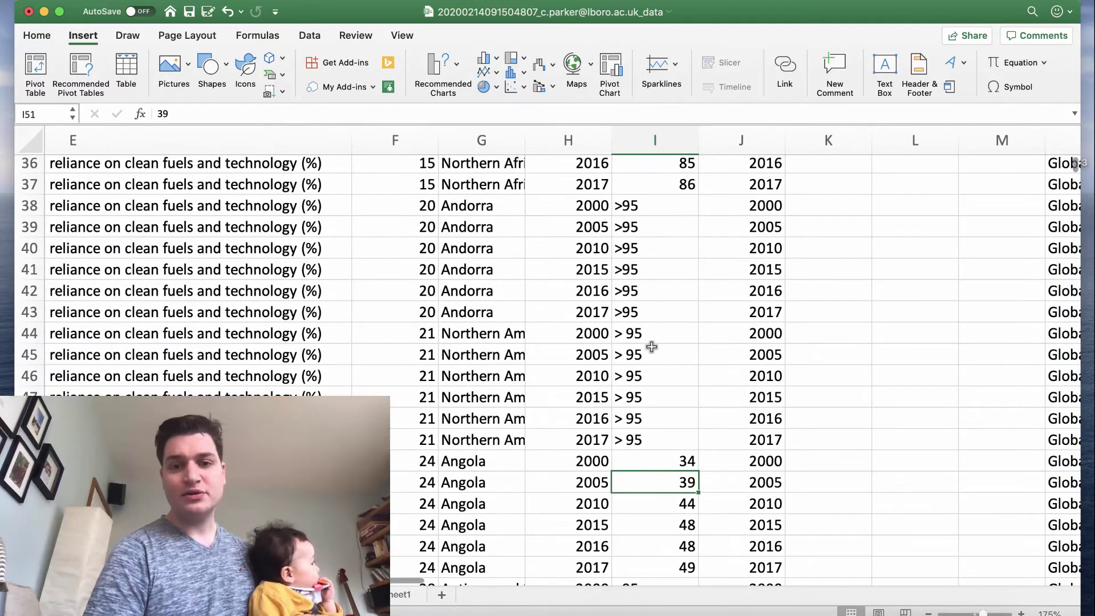
scroll(635, 248, down, 5)
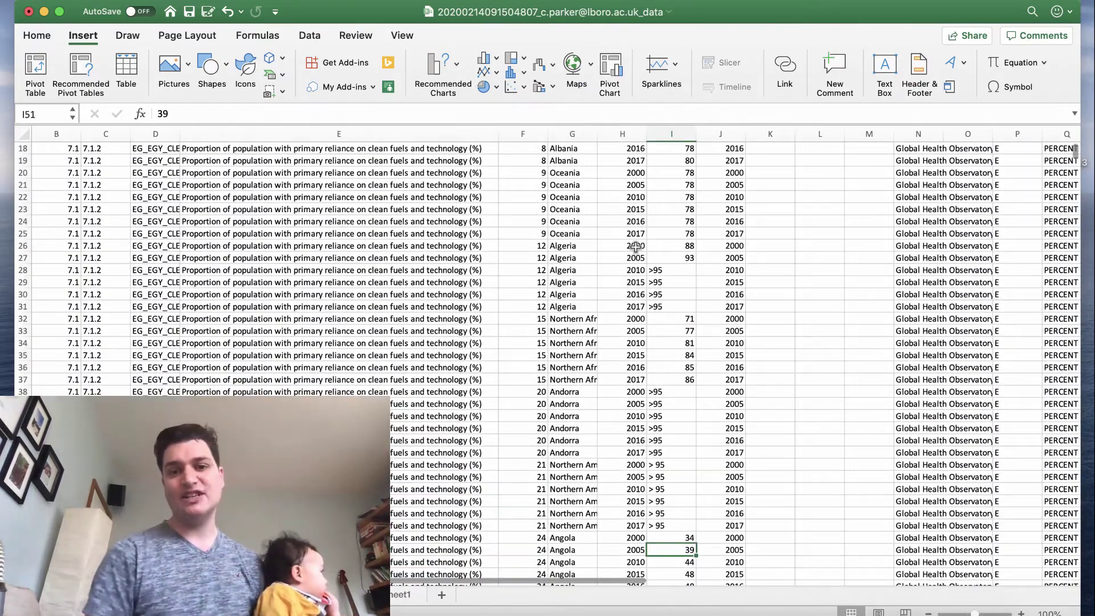
scroll(634, 246, up, 5)
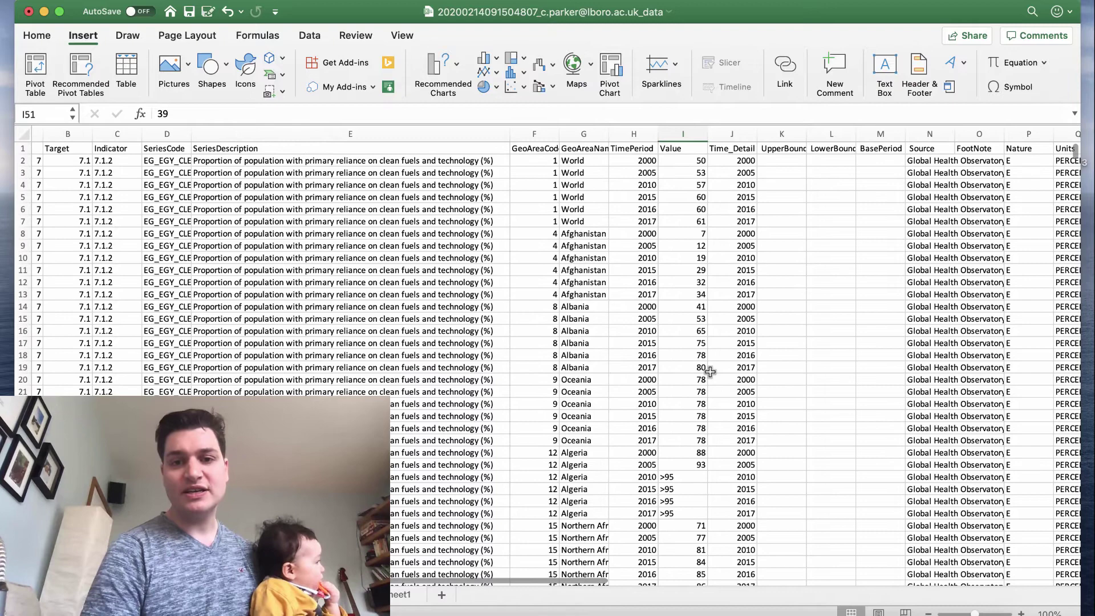
scroll(710, 372, down, 2)
scroll(709, 372, right, 2)
scroll(710, 372, right, 1)
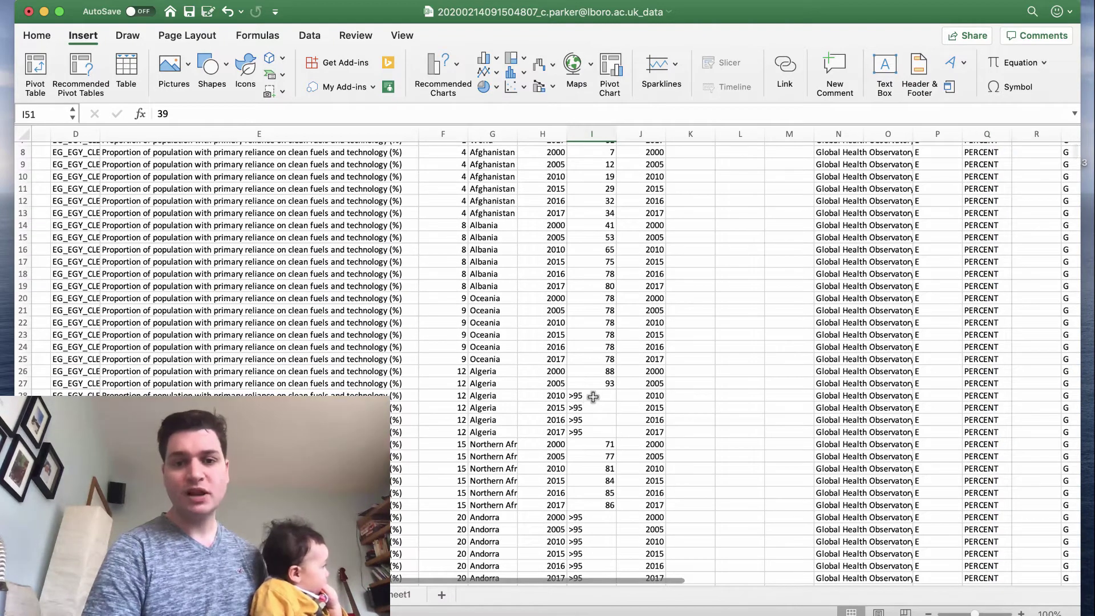
scroll(593, 342, up, 3)
click(590, 147)
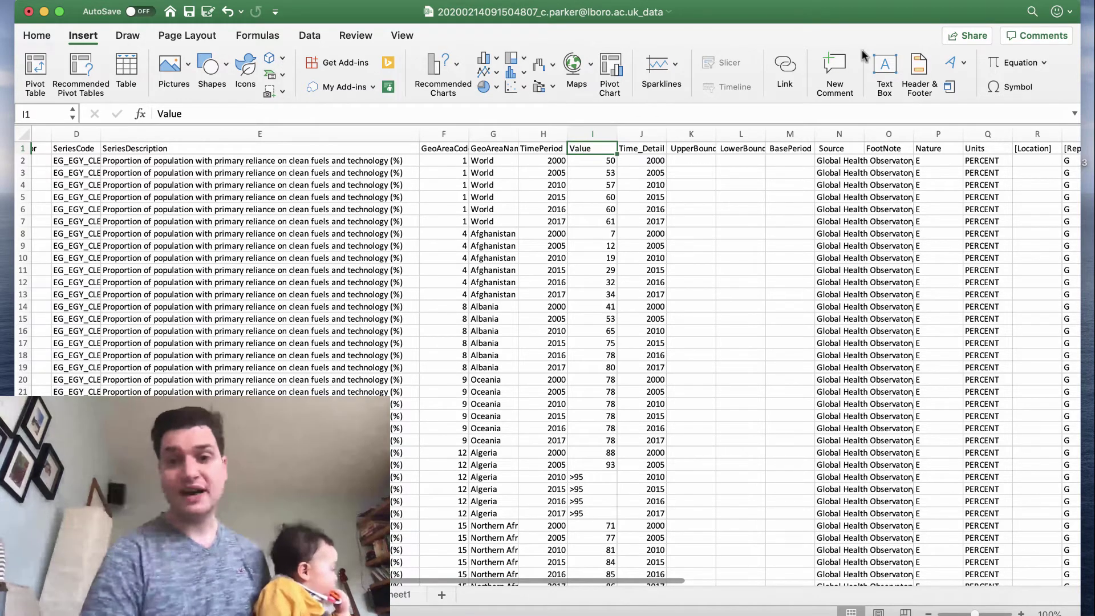
- Turn on filter dropdowns for the dataset's header row
click(129, 37)
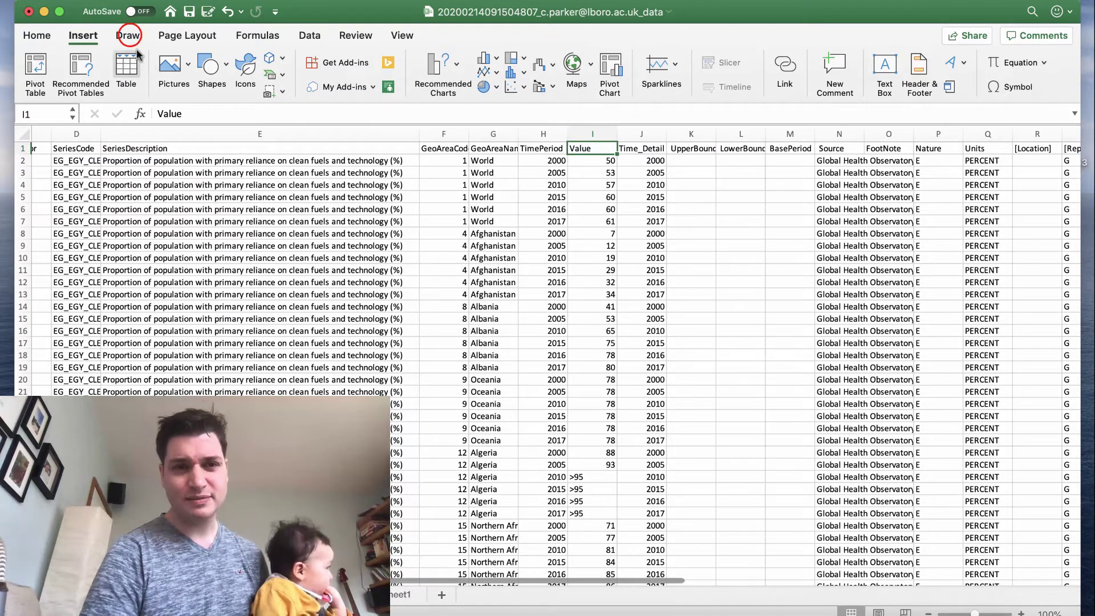
click(36, 36)
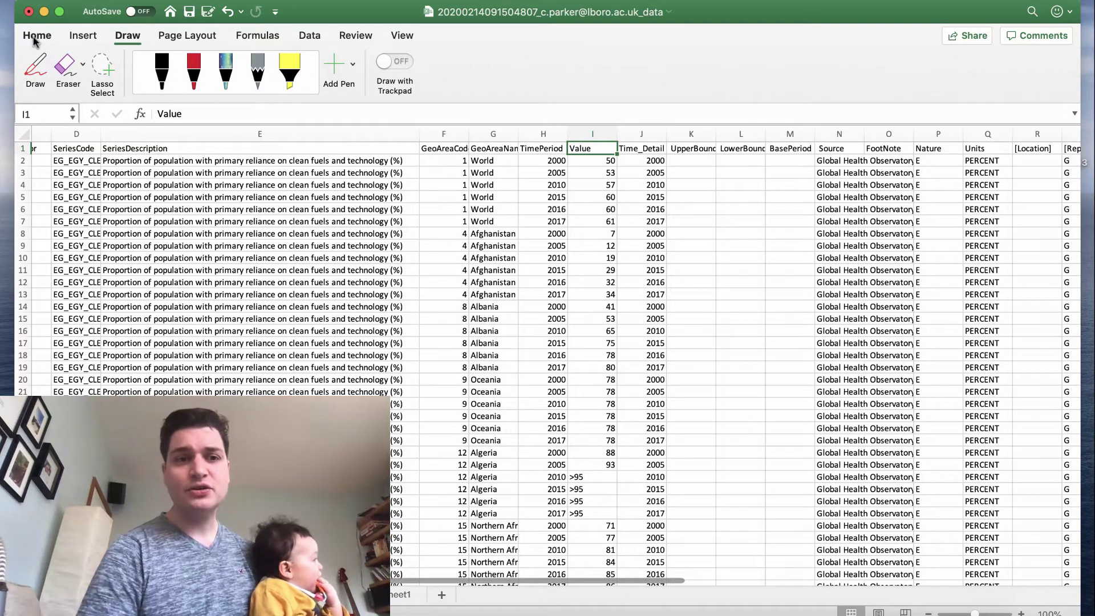
click(866, 74)
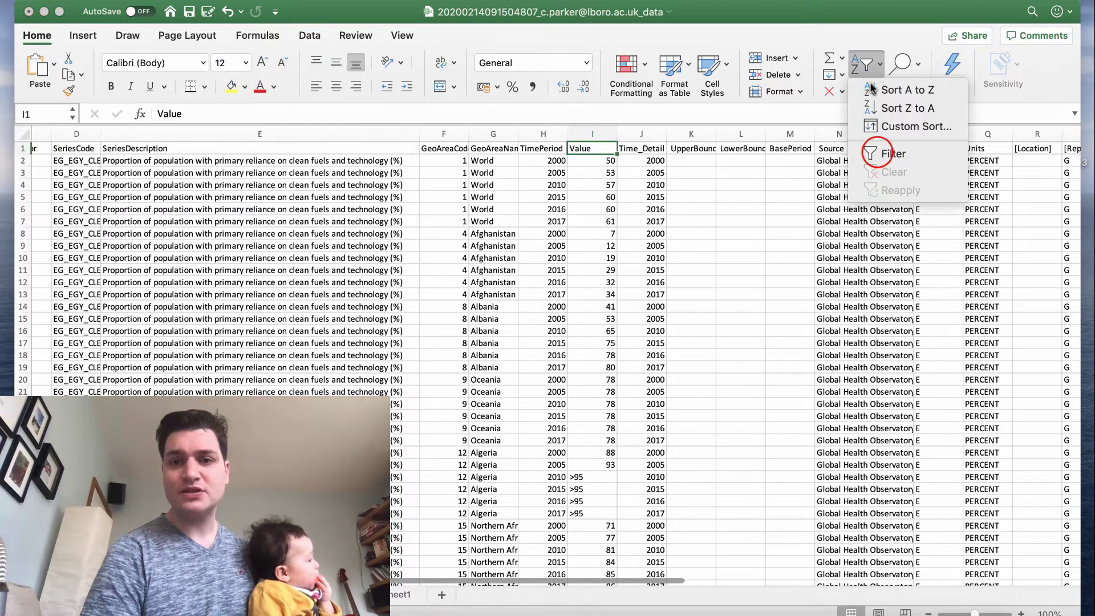
click(878, 154)
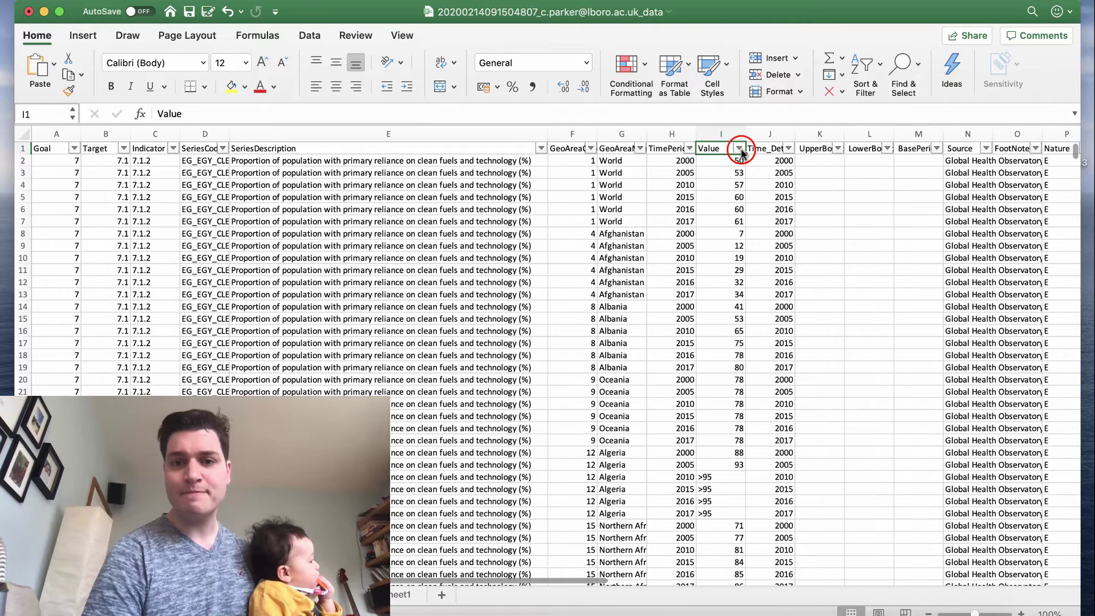
- Filter the Value column to show only the >95 and > 95 entries
click(739, 148)
click(780, 317)
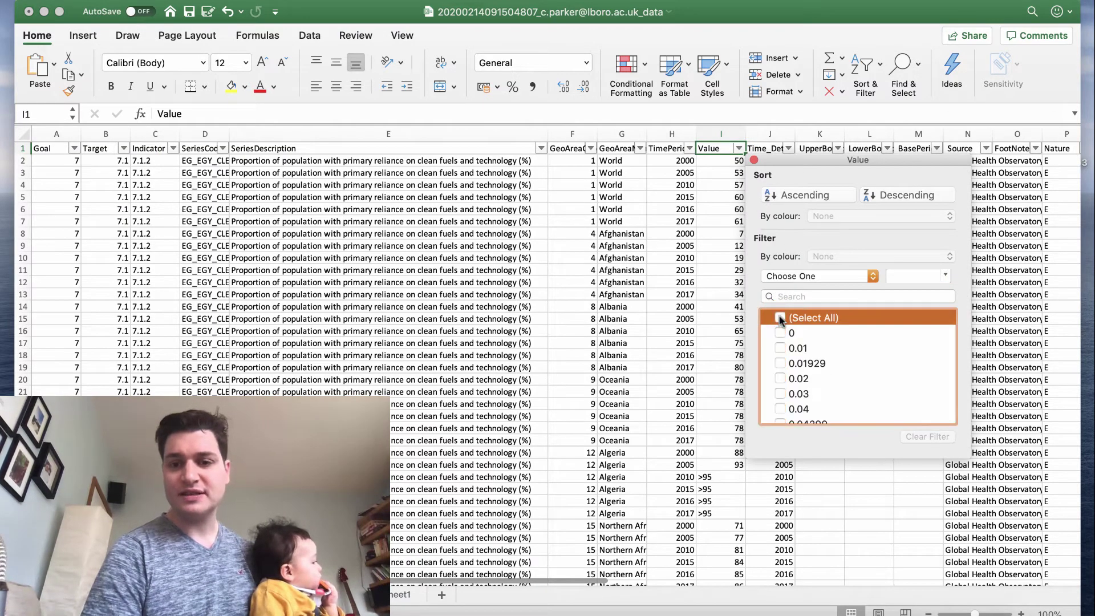
scroll(807, 365, down, 15)
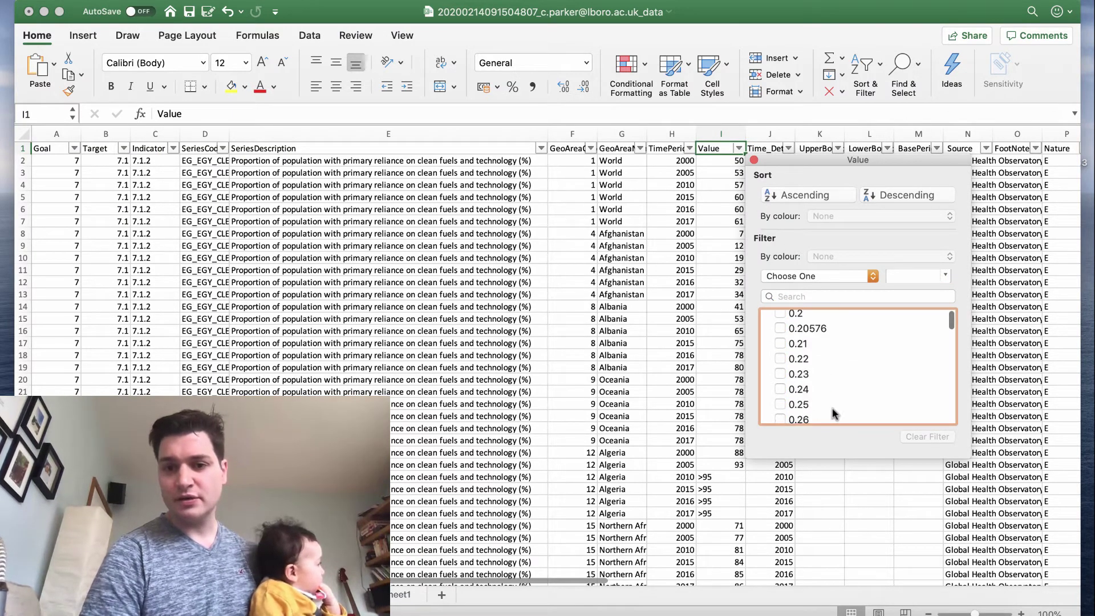
drag(950, 321, 949, 443)
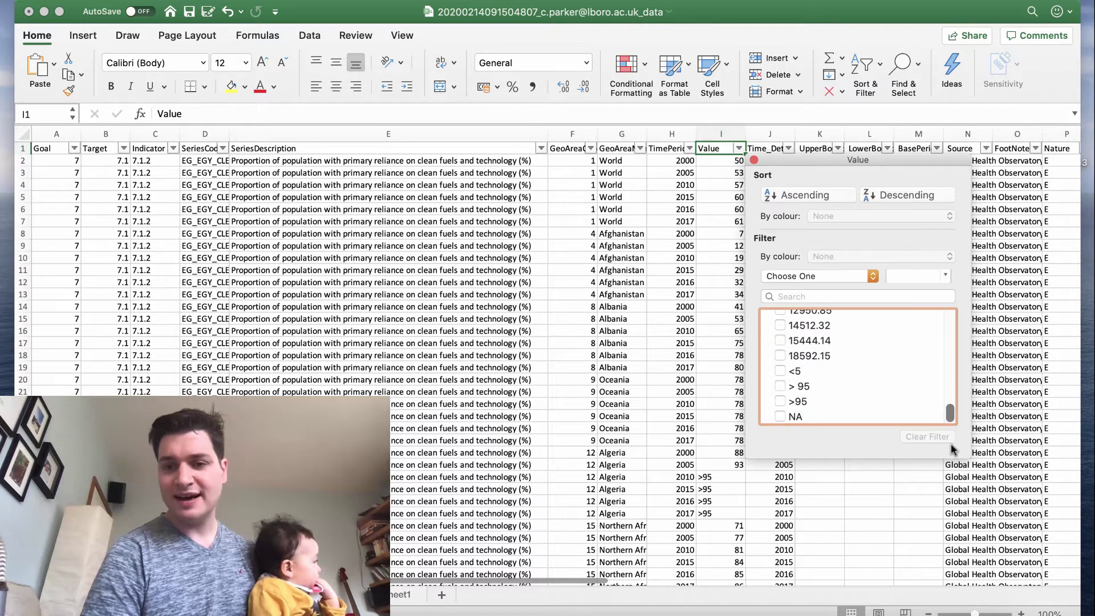
click(779, 401)
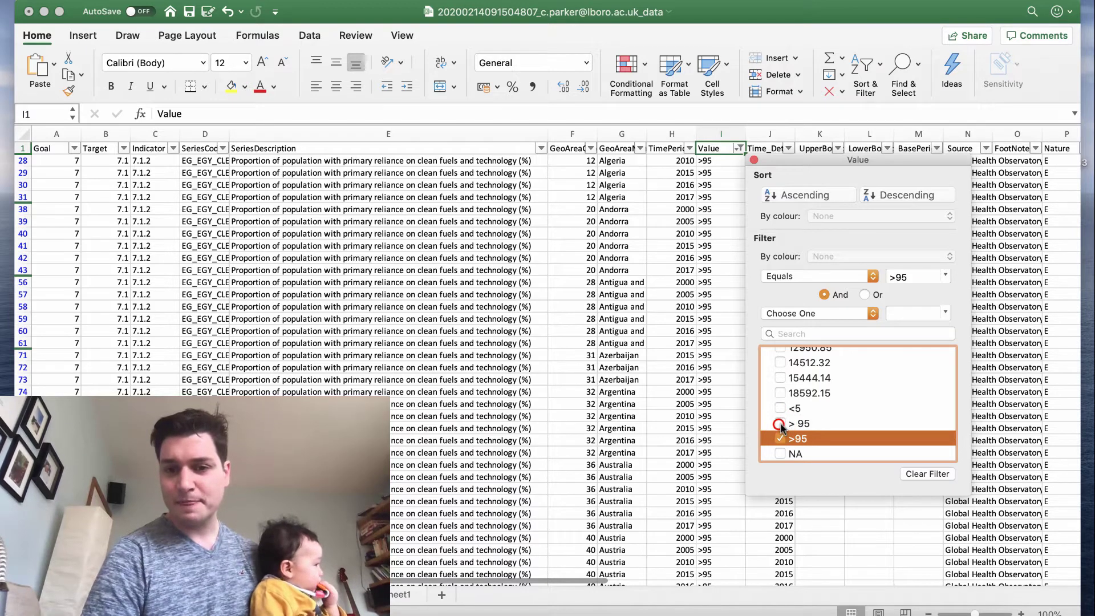
click(780, 424)
- Enter 97.5 in I28 and fill it down through all visible filtered >95 rows
click(717, 163)
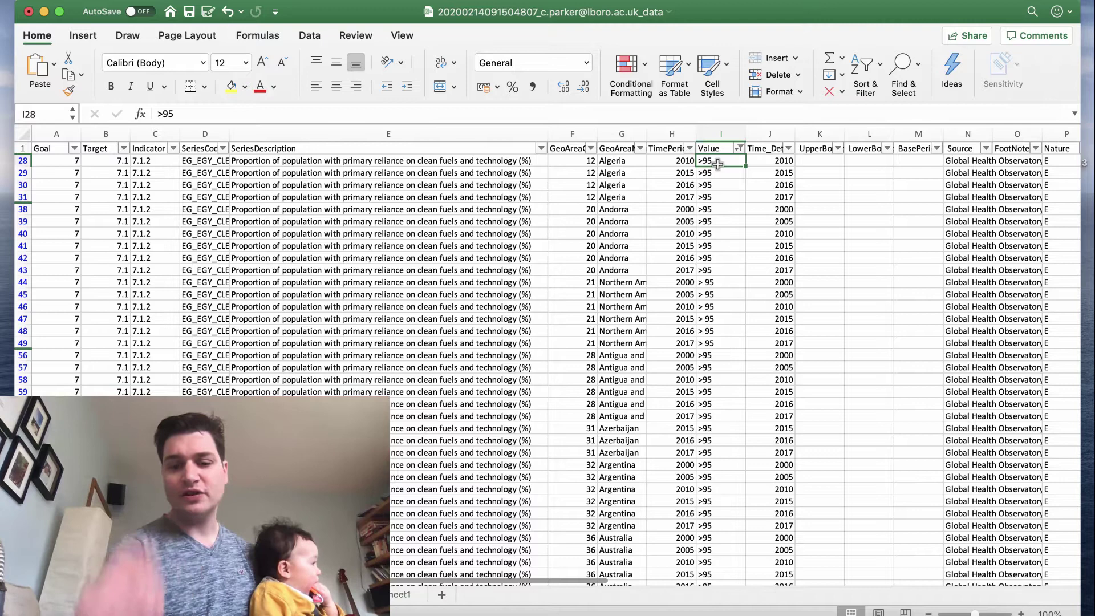
text(97.5)
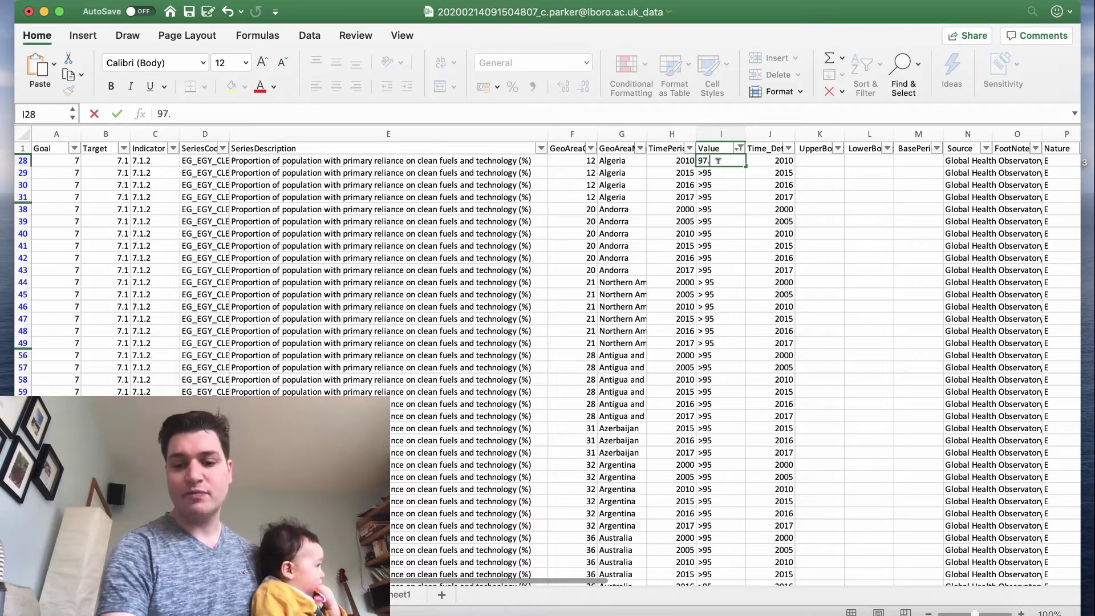
click(718, 164)
key(Return)
click(719, 164)
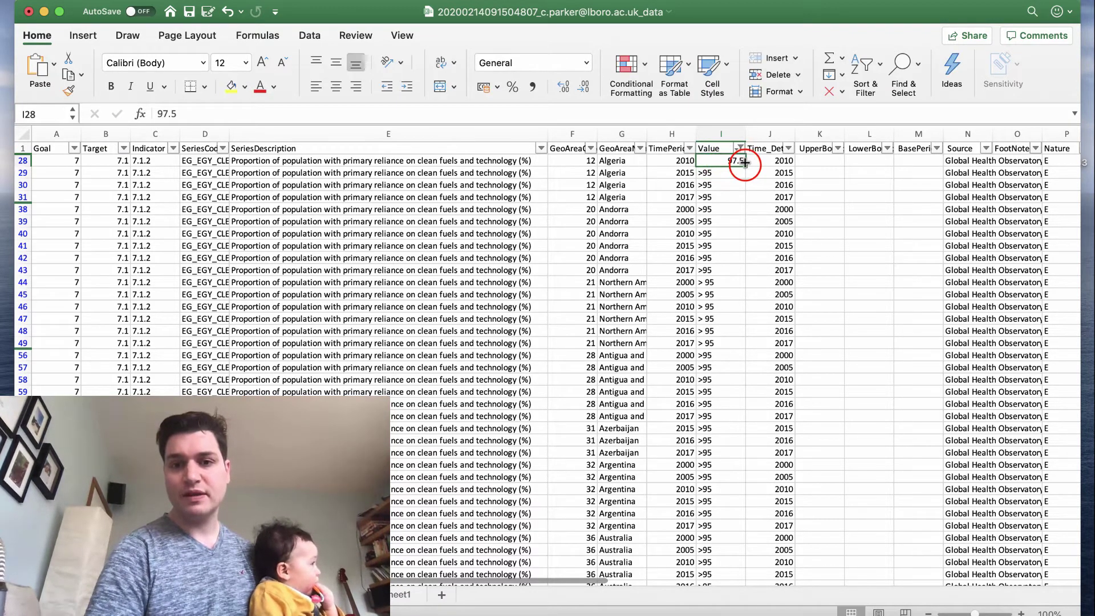
drag(745, 167, 764, 554)
scroll(752, 354, up, 20)
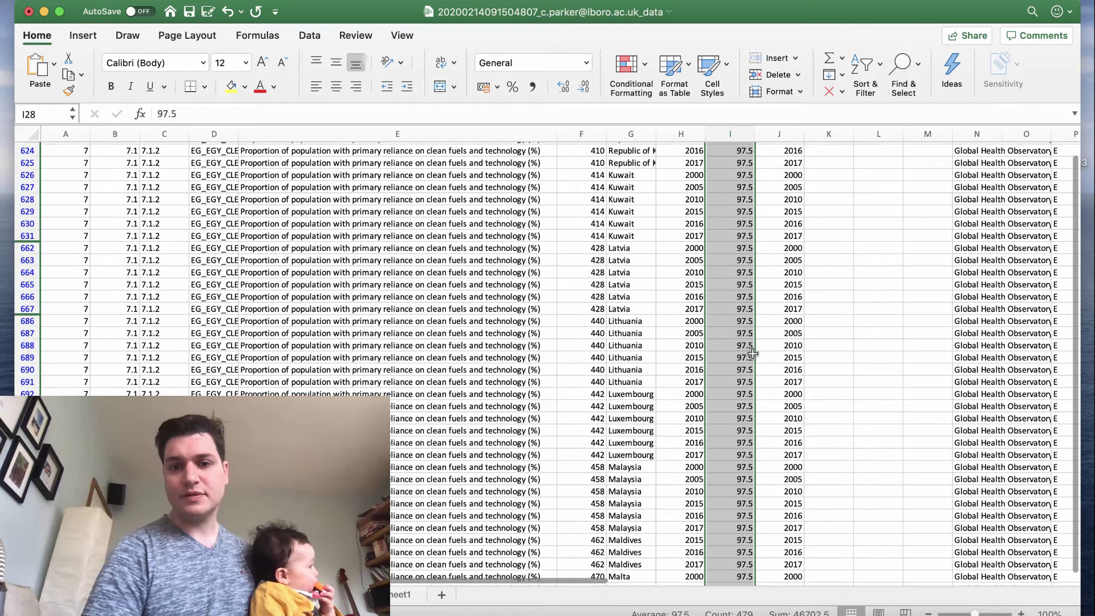
scroll(752, 354, up, 20)
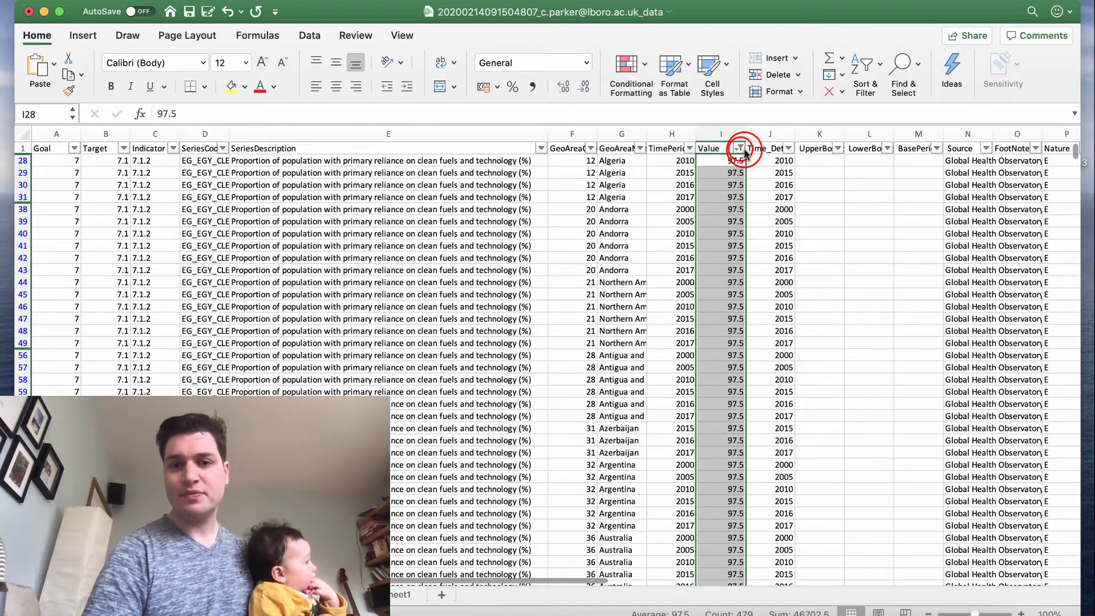
- Reset the Value column filter to show all values again
click(738, 149)
click(739, 149)
click(739, 149)
click(780, 354)
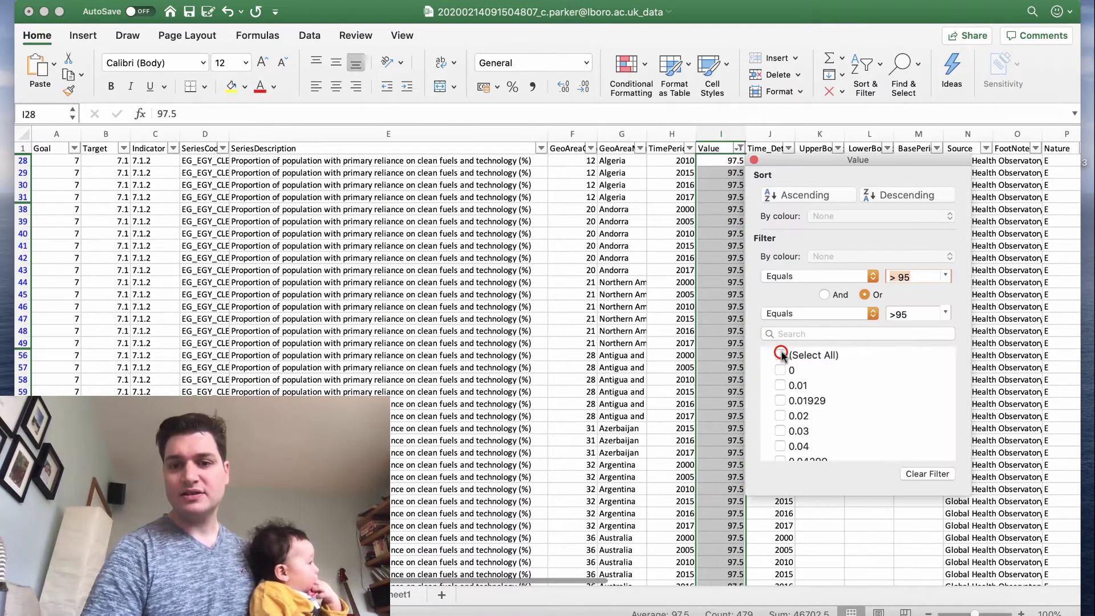
scroll(784, 371, down, 5)
scroll(788, 381, up, 5)
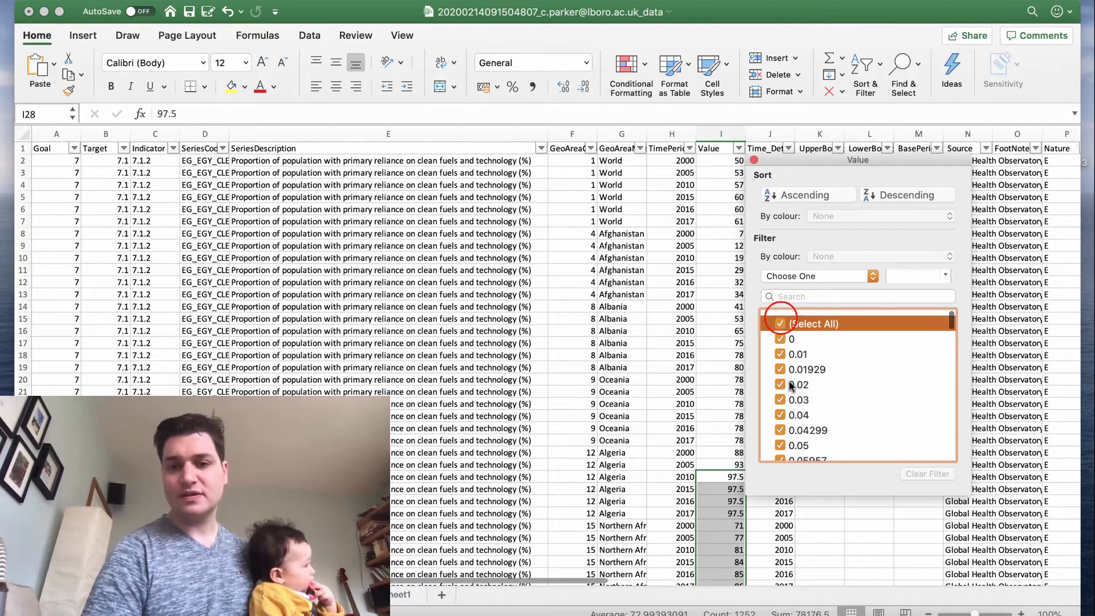
- Narrow the Value filter to only the <5 and NA entries
click(780, 324)
scroll(801, 388, down, 15)
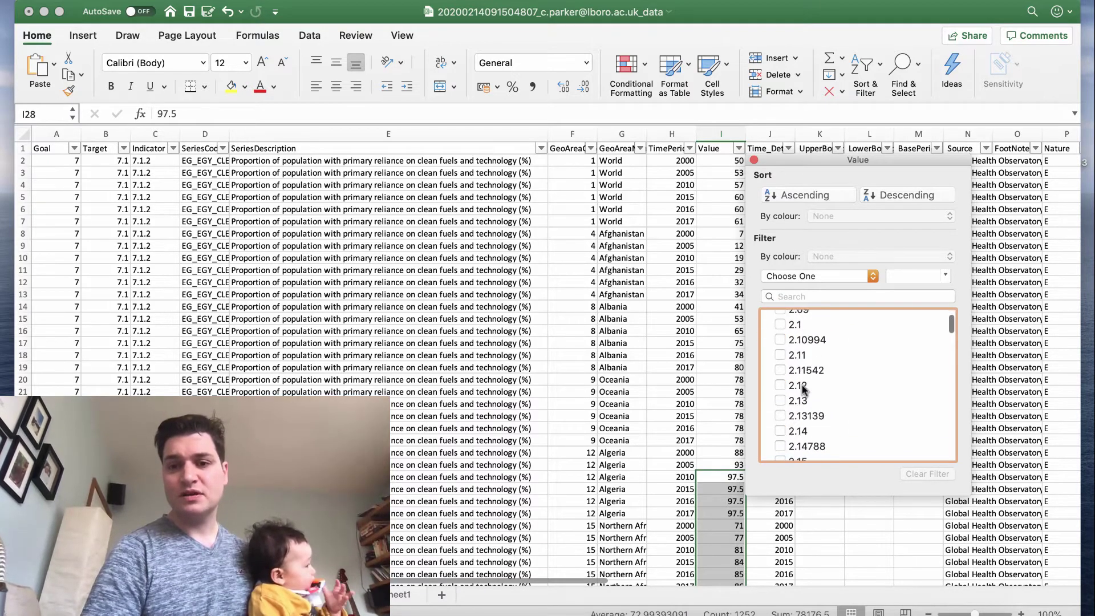
scroll(802, 389, down, 20)
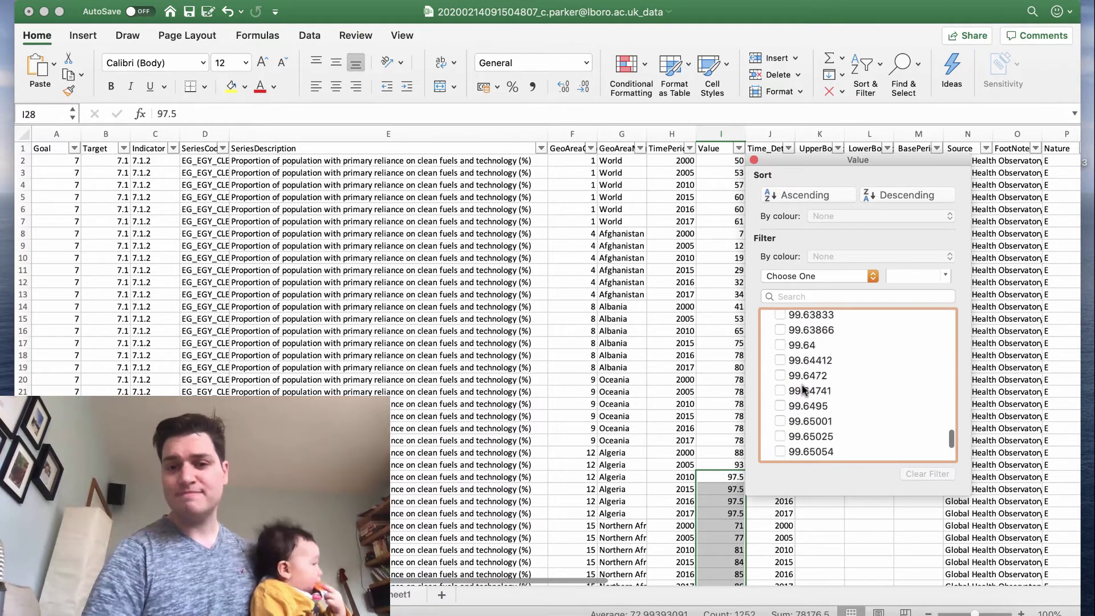
scroll(802, 386, down, 10)
click(781, 440)
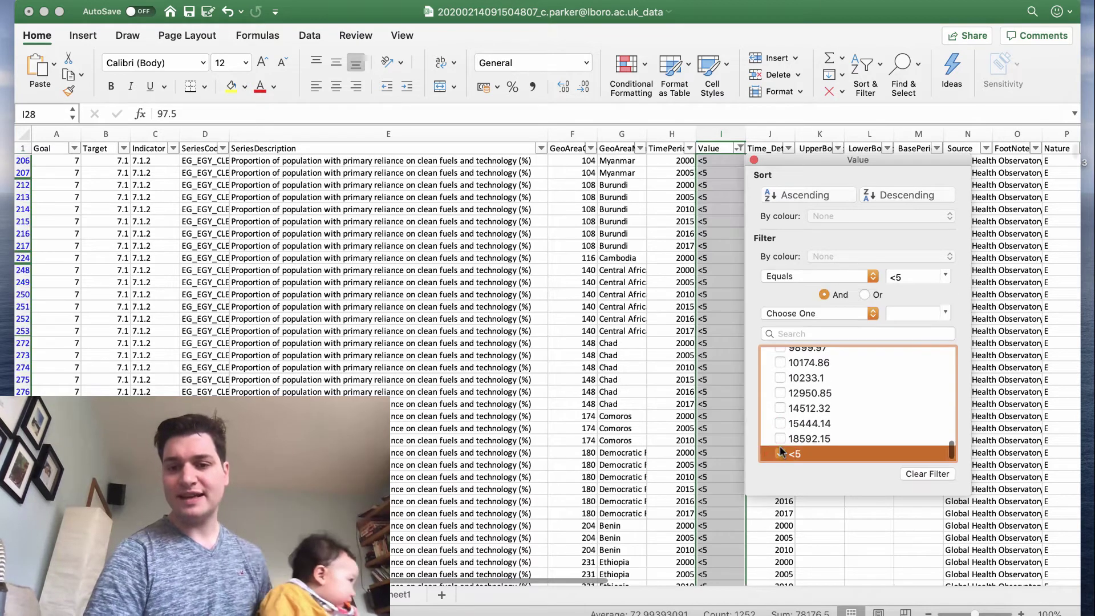
scroll(781, 443, down, 1)
click(780, 453)
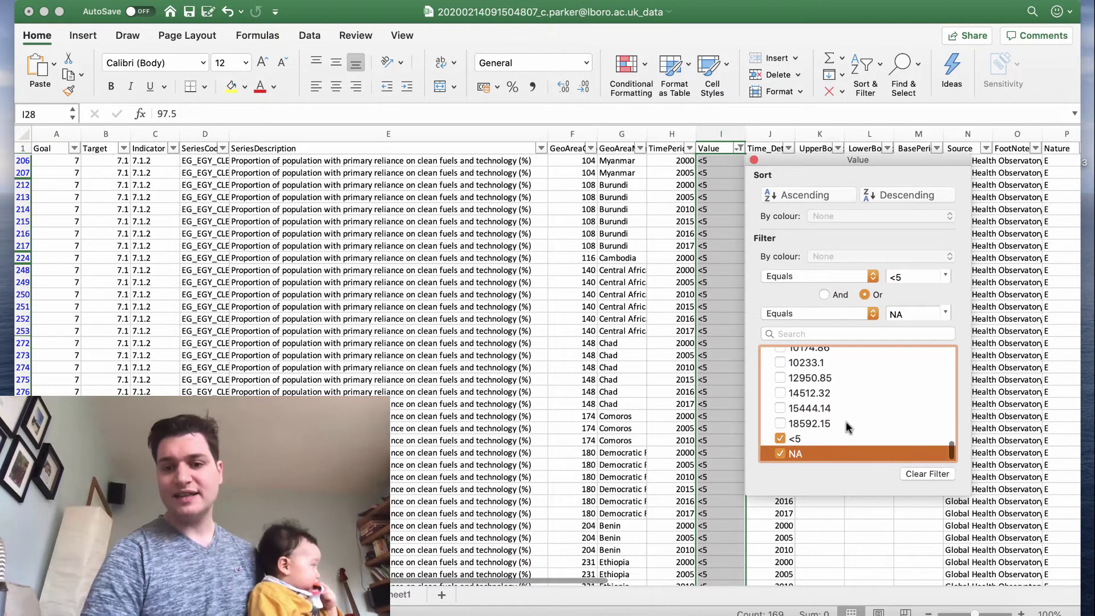
click(788, 245)
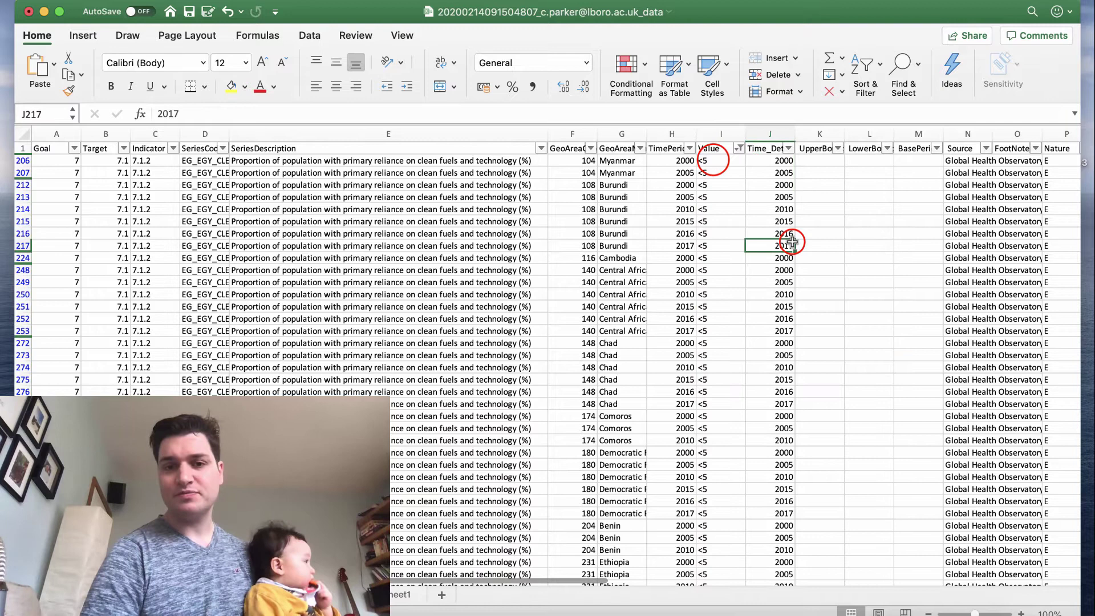
- Enter 2.5 in I206 and fill it down to row 1257 over the filtered <5 cells
click(714, 160)
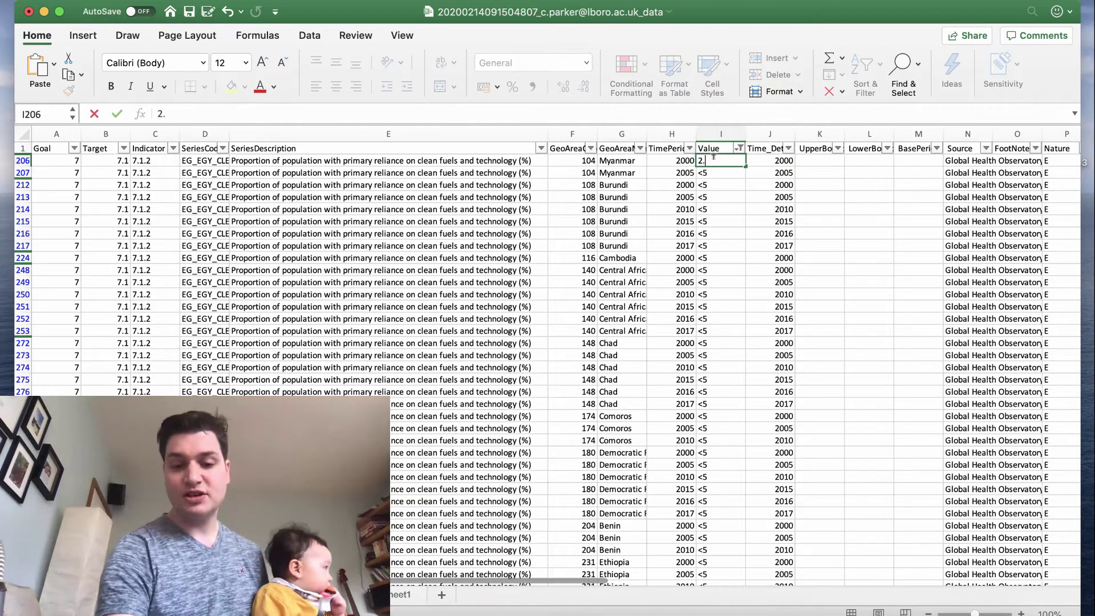
text(2.5)
key(Return)
click(721, 161)
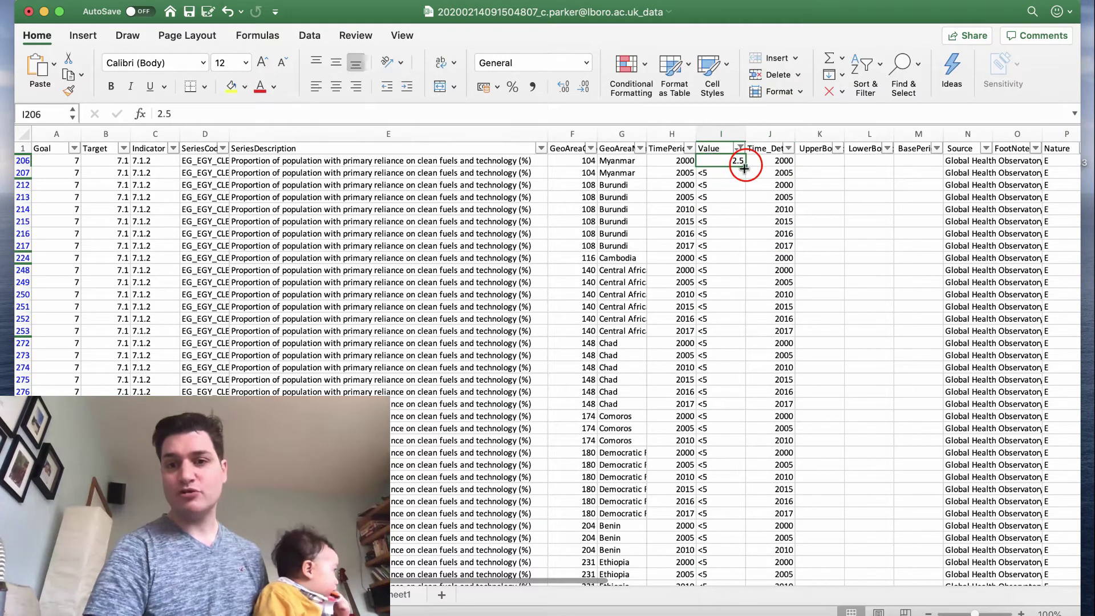
drag(746, 166, 736, 402)
click(738, 412)
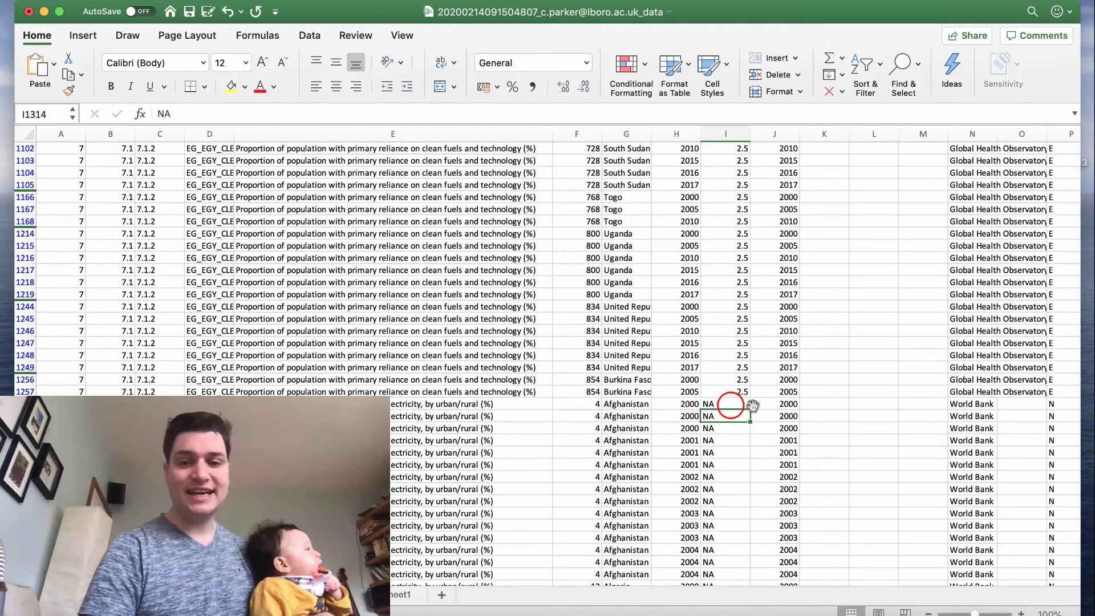
- Widen column G so the country names show in full
scroll(733, 504, down, 20)
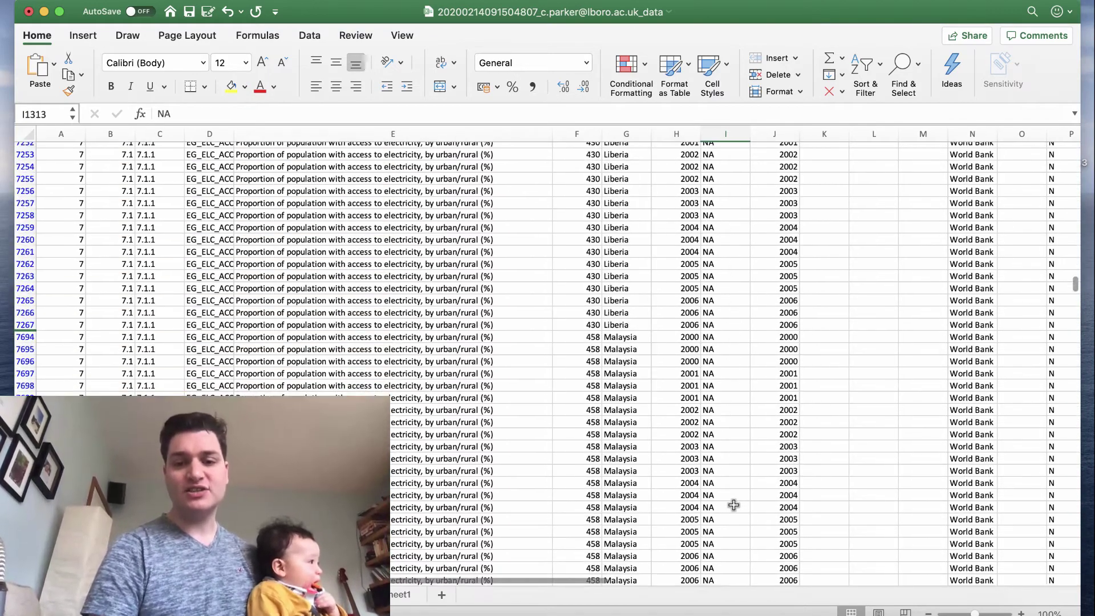
scroll(734, 504, down, 20)
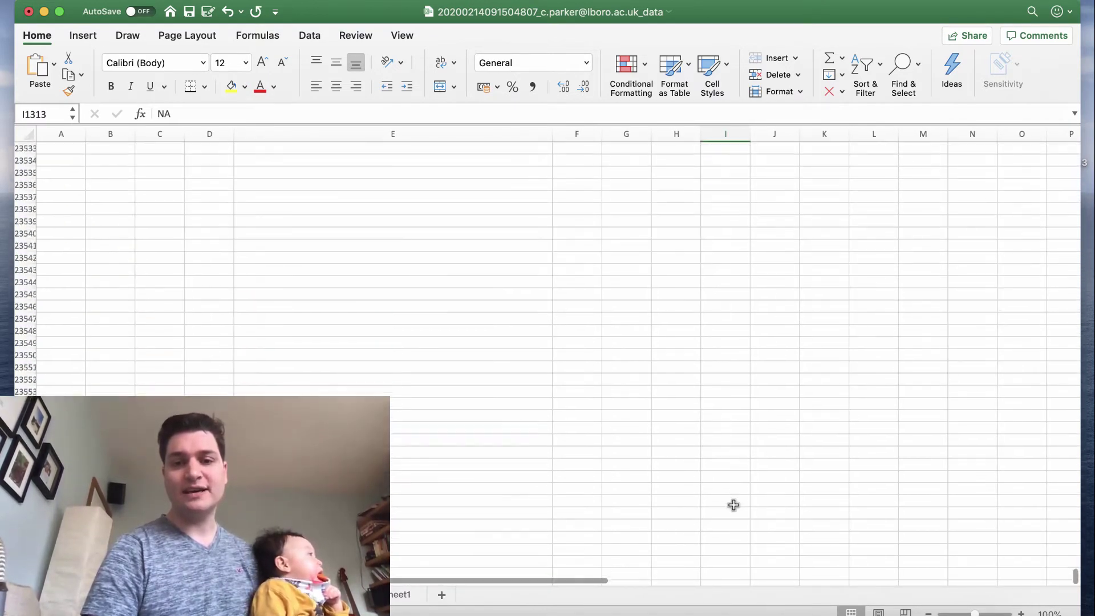
scroll(733, 504, up, 10)
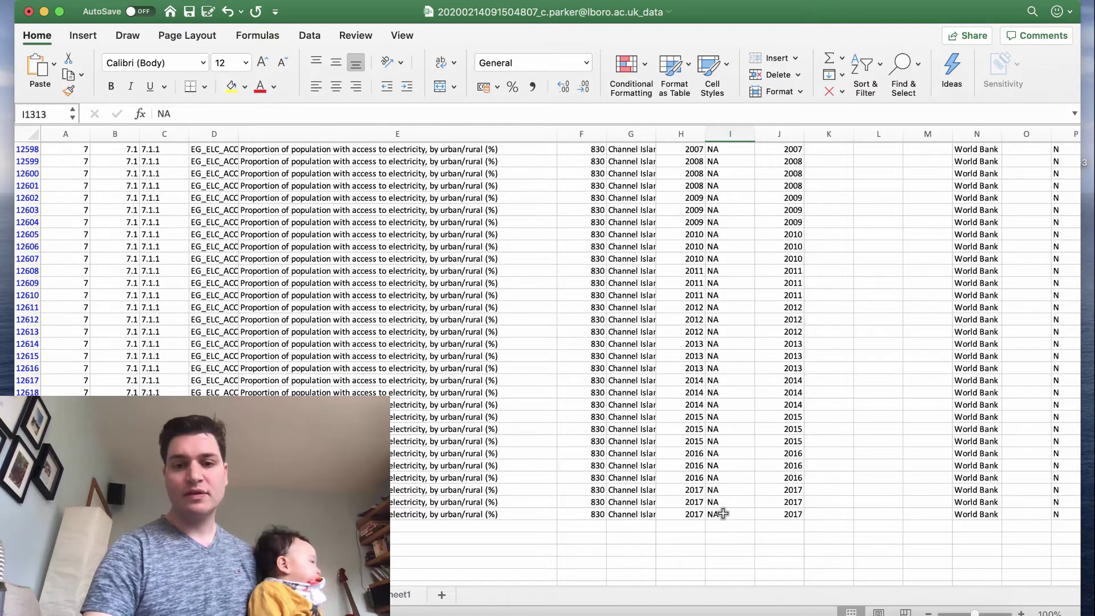
scroll(723, 510, up, 15)
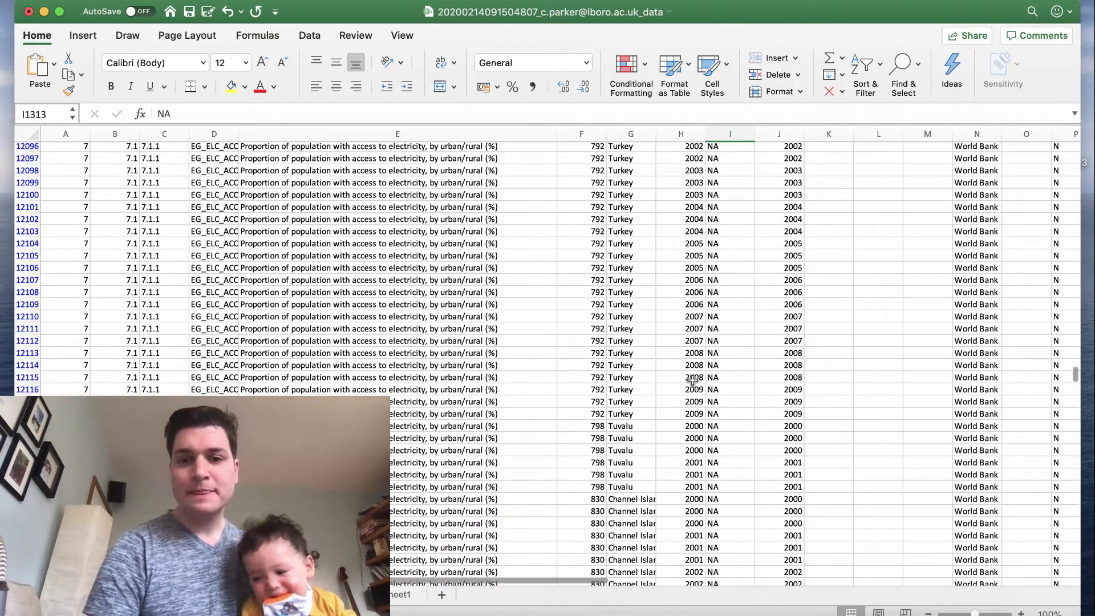
scroll(693, 379, down, 6)
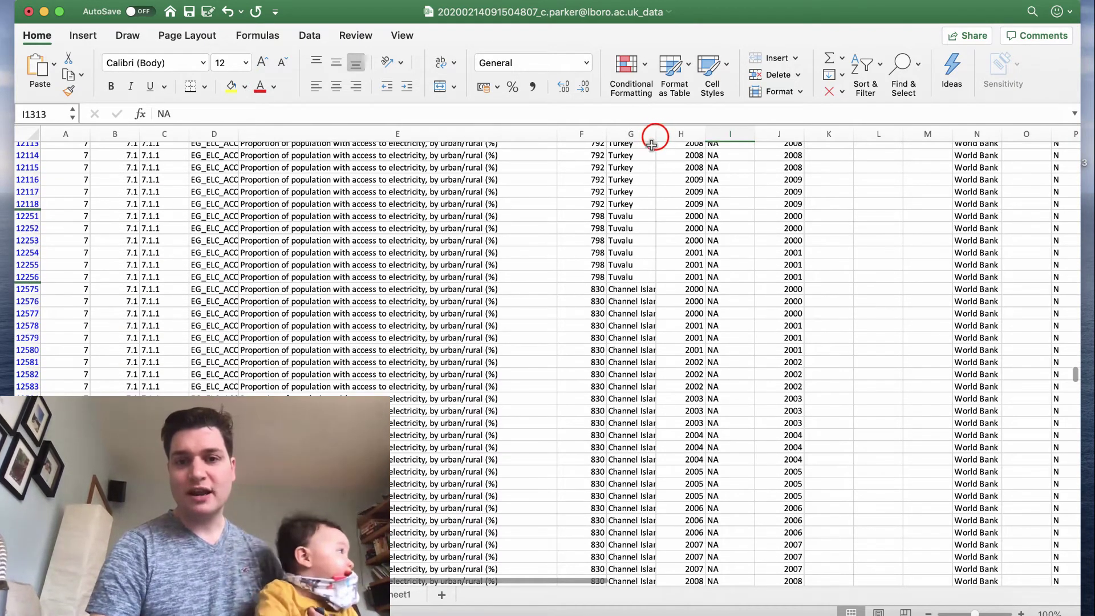
drag(652, 144, 703, 137)
- Enter 97.5 in I12628 and fill it up through the last Channel Islands rows
scroll(665, 282, up, 2)
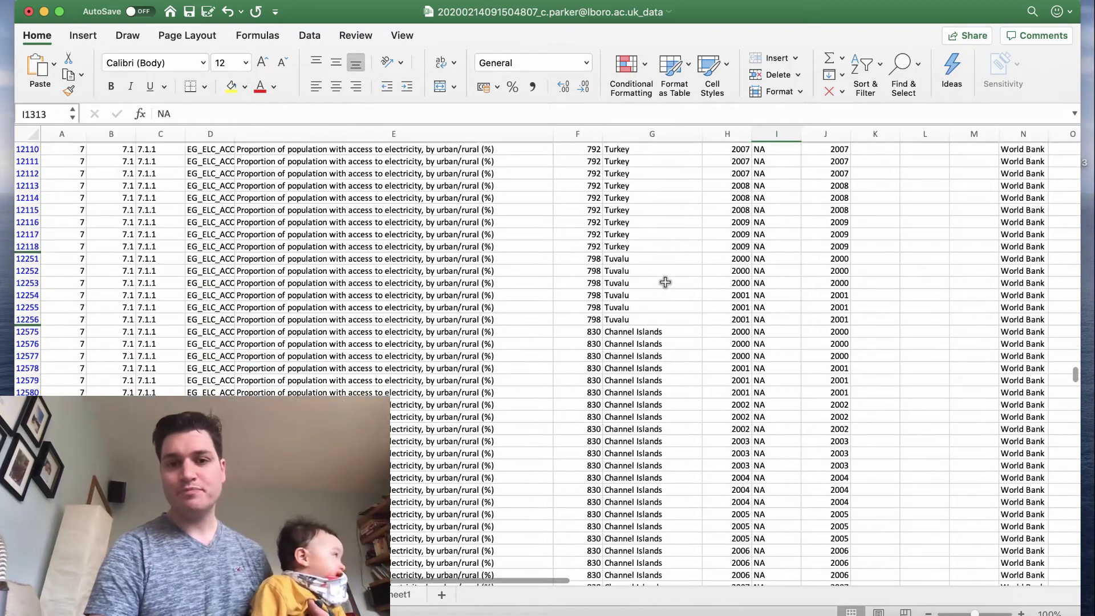
scroll(665, 281, up, 10)
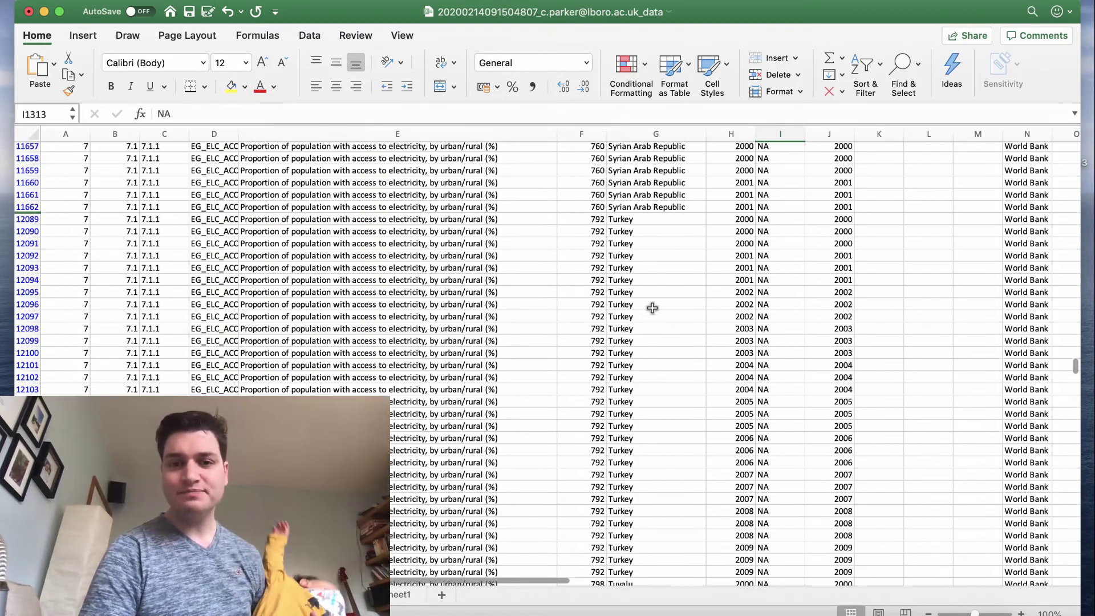
scroll(652, 308, up, 15)
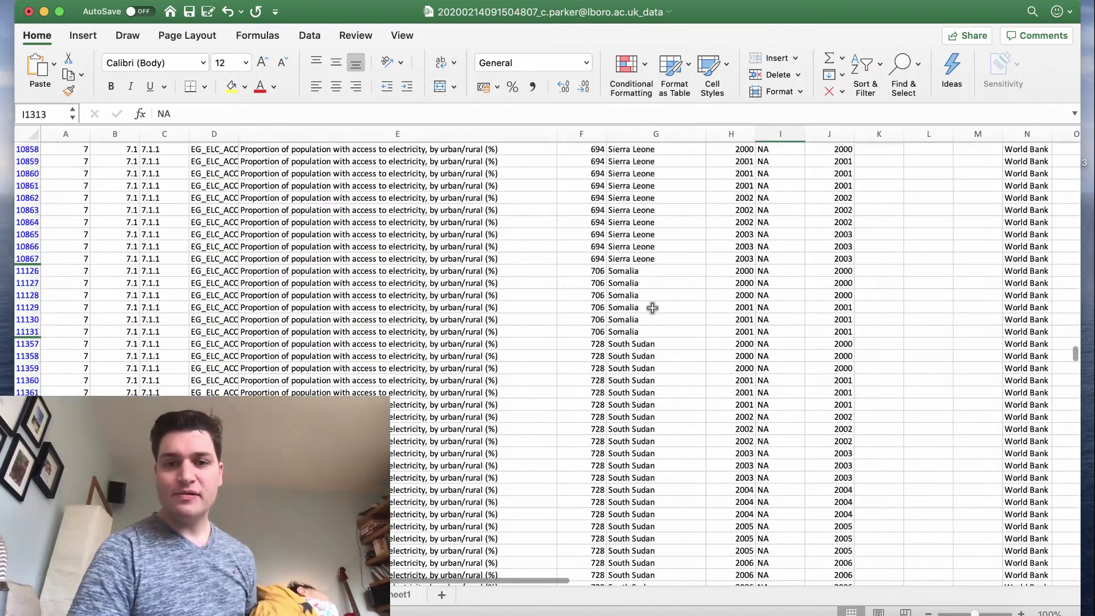
scroll(652, 308, up, 10)
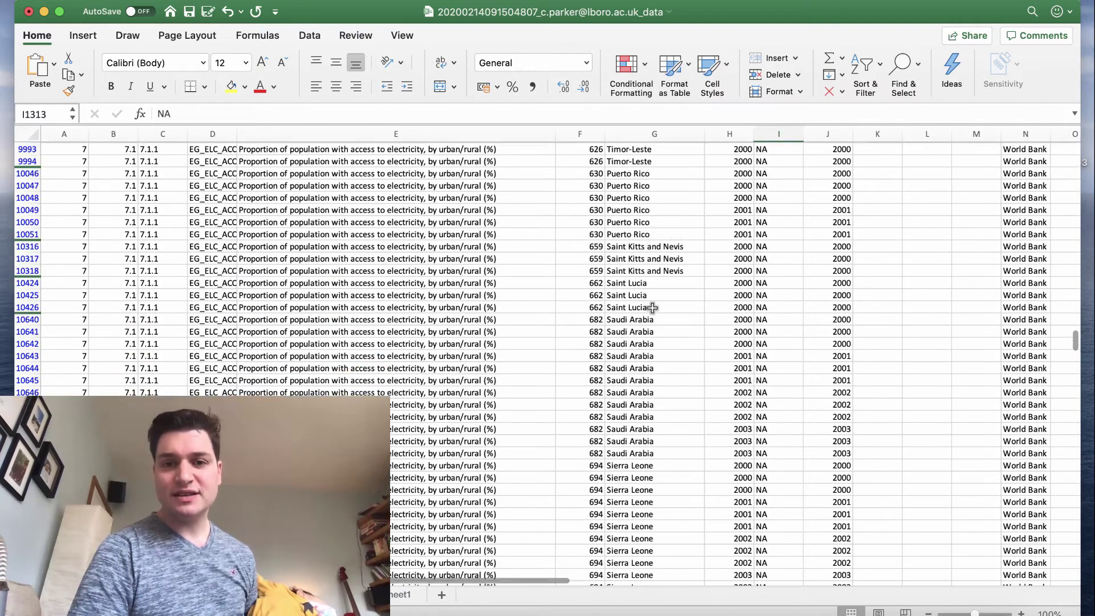
scroll(652, 308, up, 8)
scroll(652, 308, up, 6)
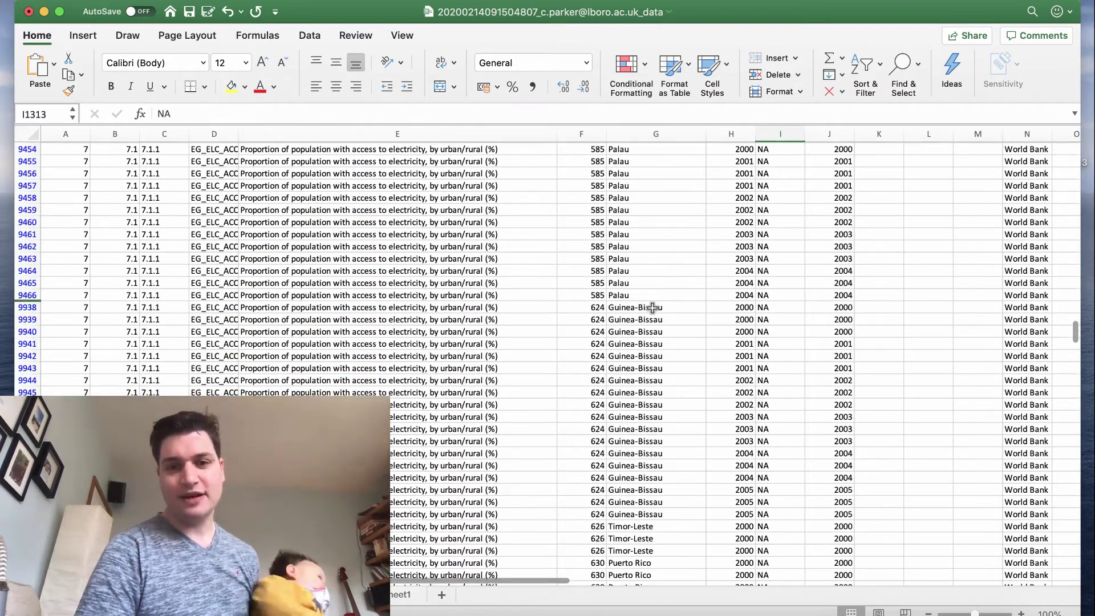
scroll(652, 307, down, 20)
scroll(653, 308, down, 20)
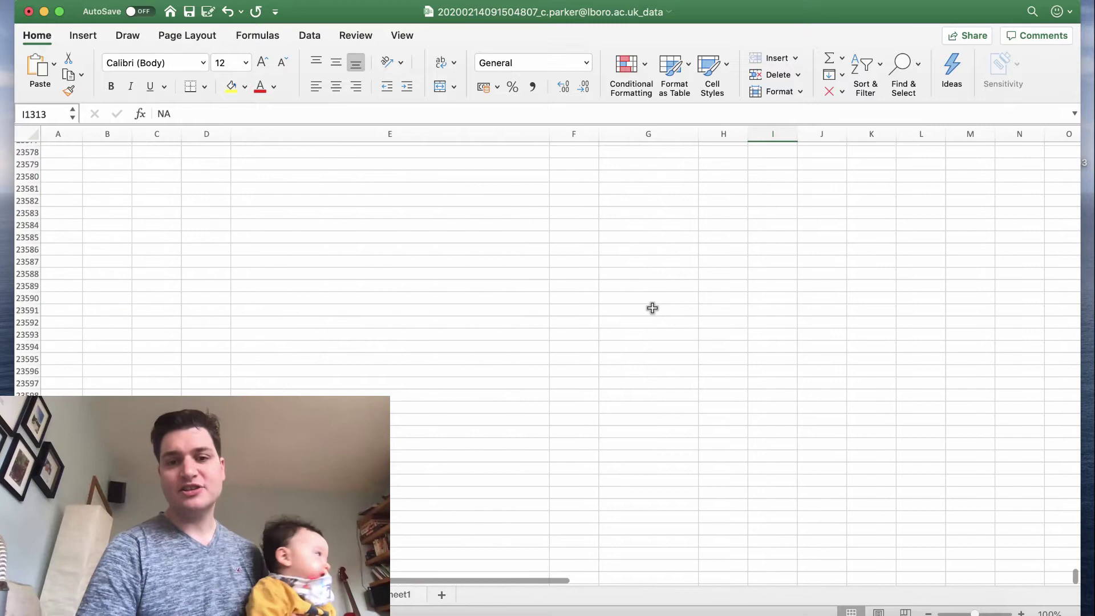
scroll(652, 308, up, 15)
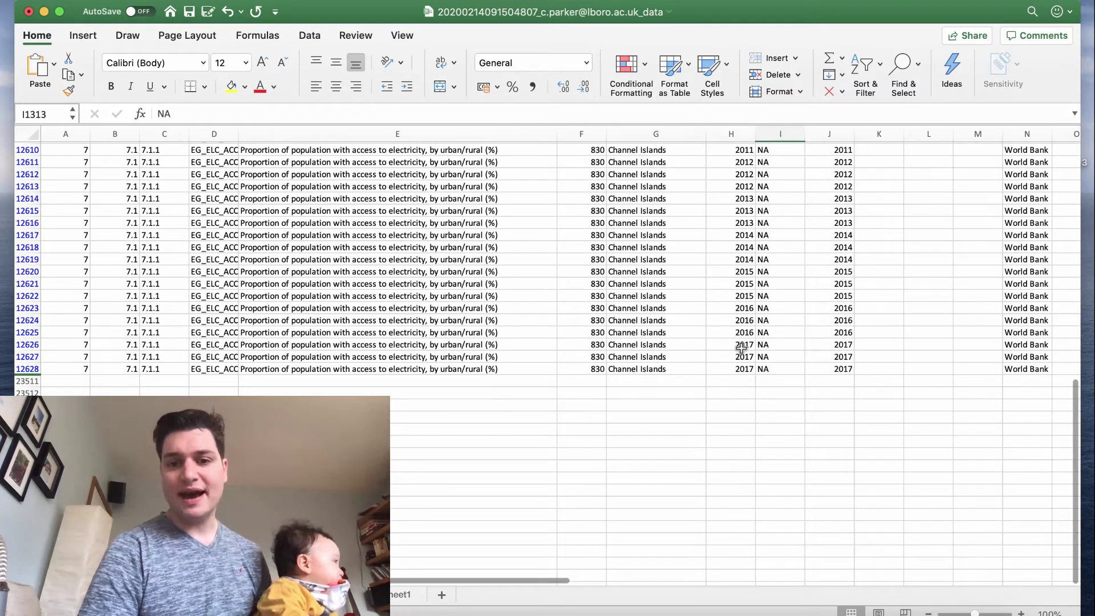
click(769, 368)
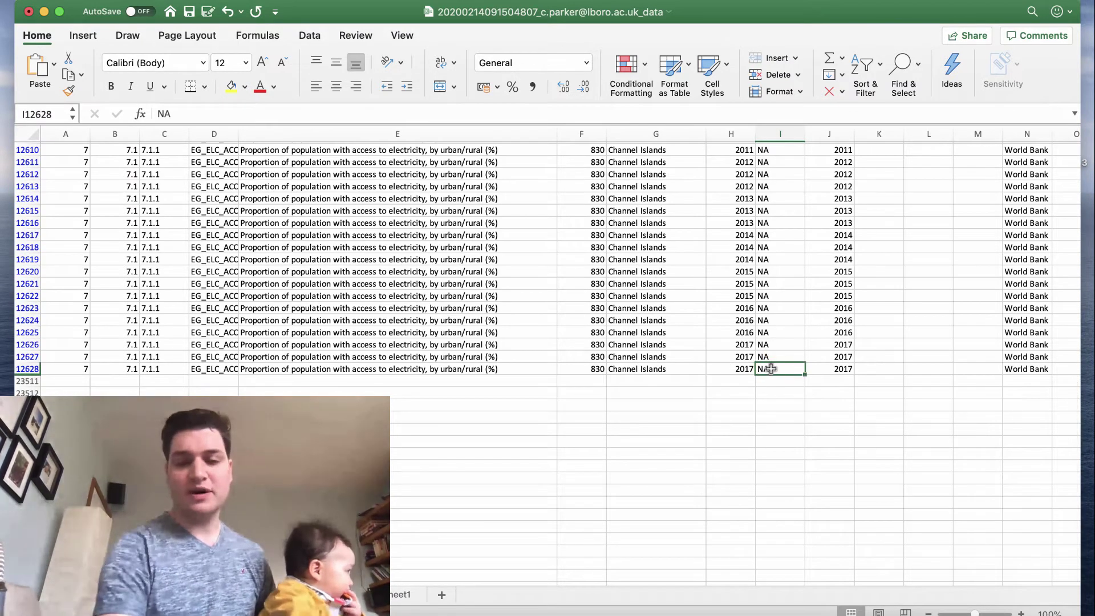
text(97.5)
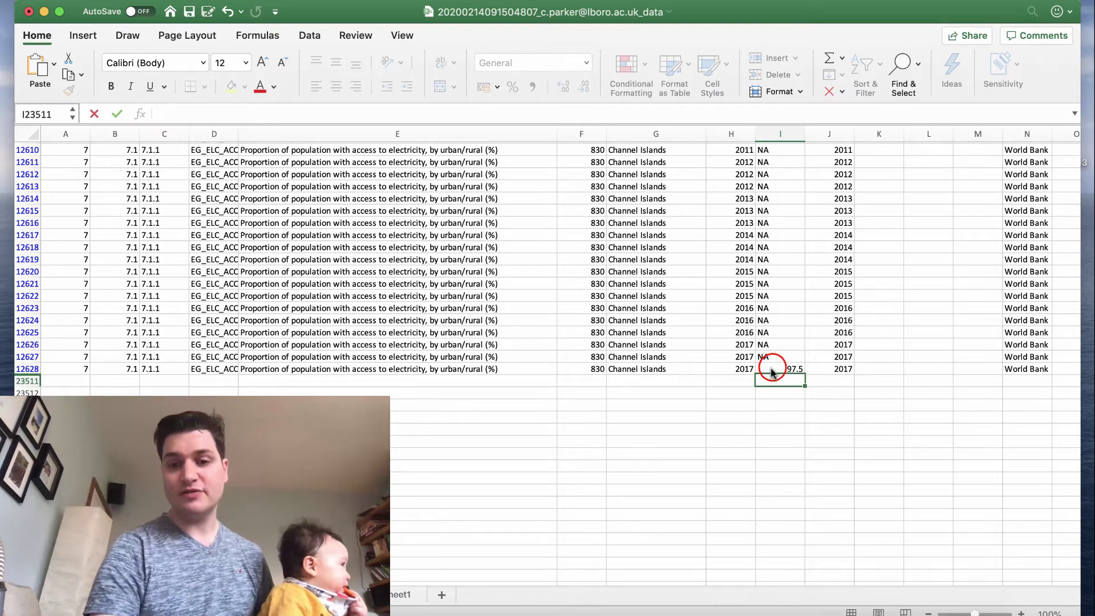
click(776, 368)
drag(805, 376, 781, 149)
scroll(798, 399, up, 5)
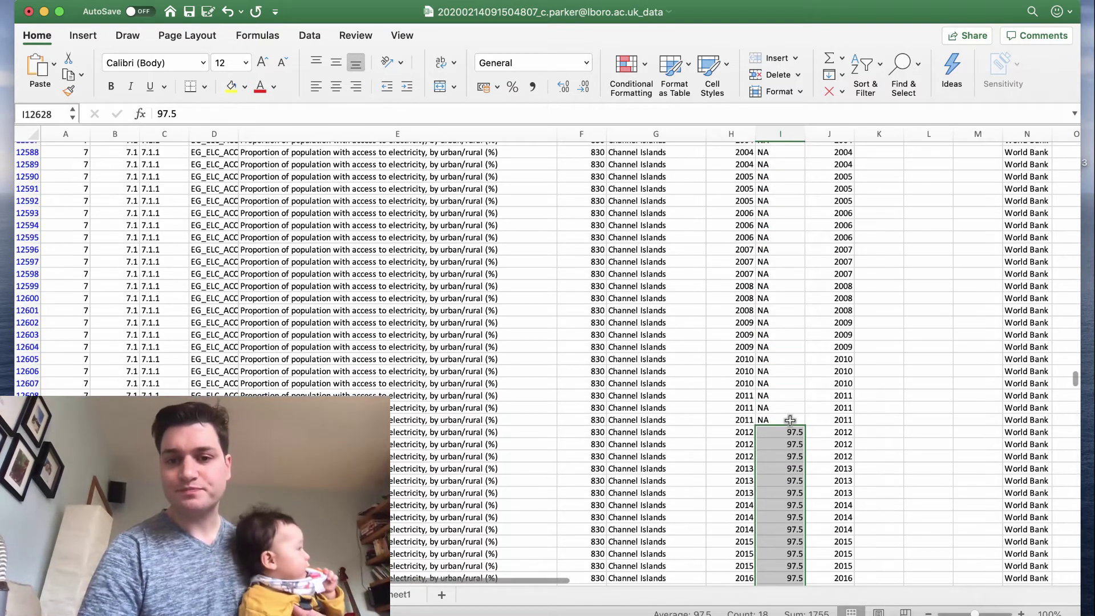
- Copy 97.5 from I12611 and paste it over the Channel Islands cells I12575:I12610
click(793, 431)
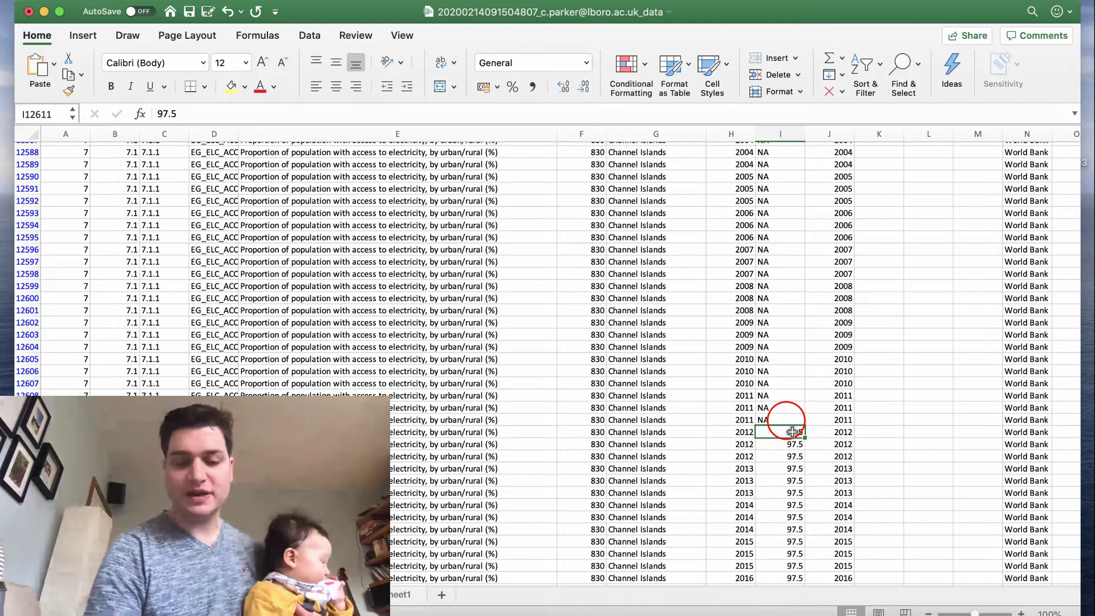
key(super+c)
click(787, 420)
scroll(786, 420, up, 10)
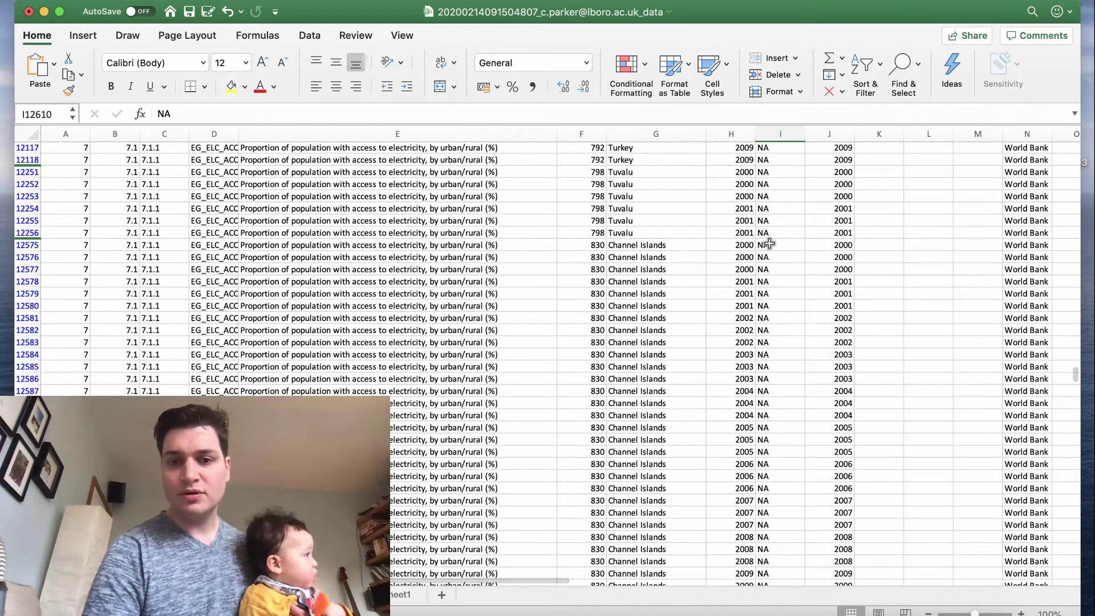
shift+click(768, 246)
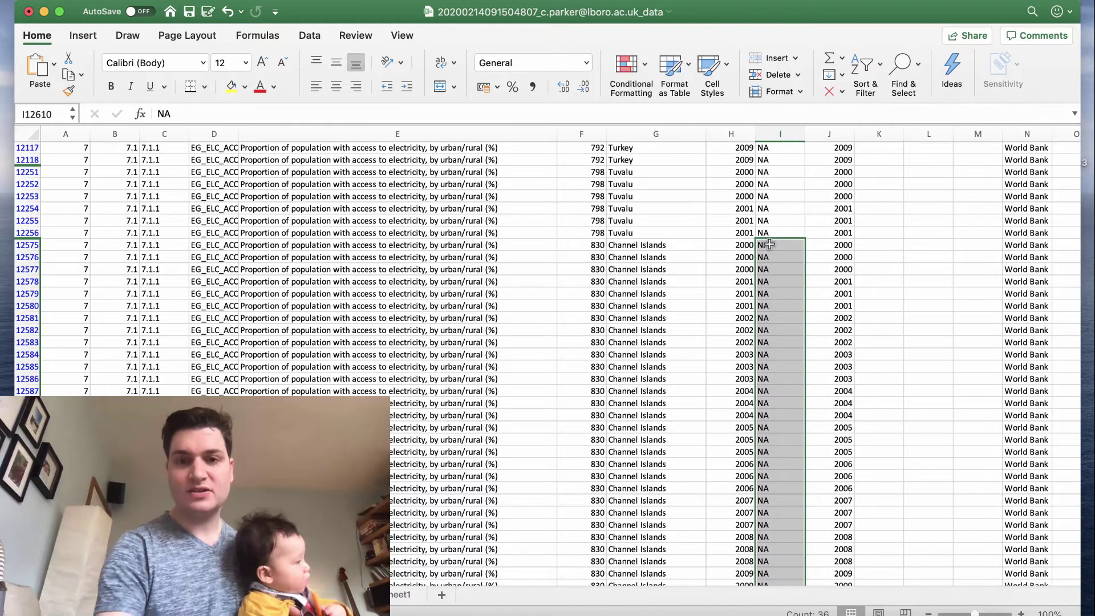
key(super+v)
scroll(783, 311, down, 3)
click(840, 310)
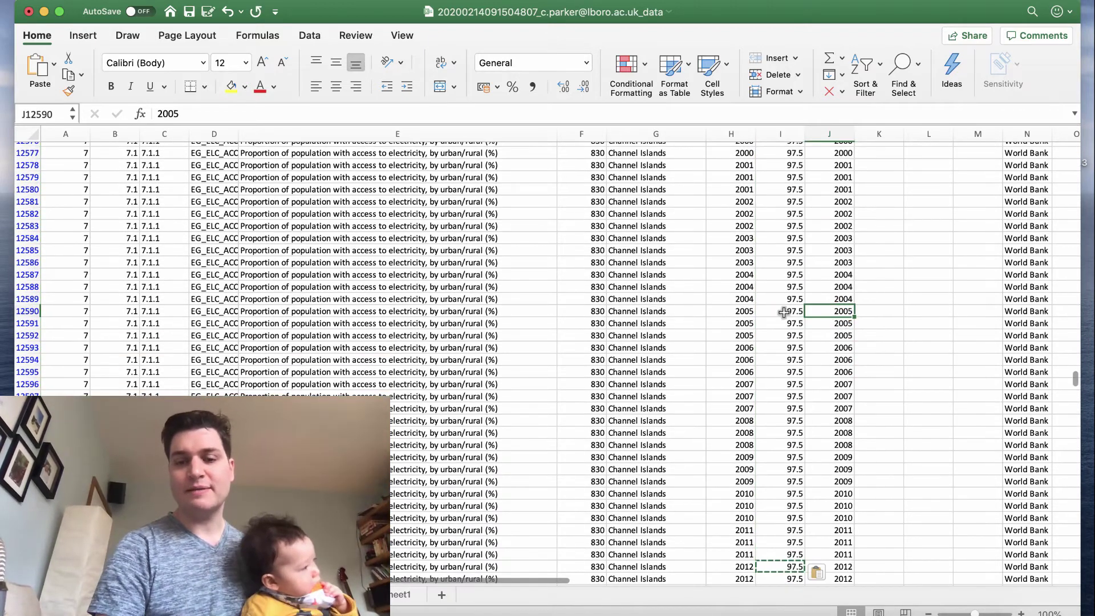
- Select the Tuvalu NA cell I12256 and move up through the filtered data
scroll(784, 311, up, 5)
click(786, 261)
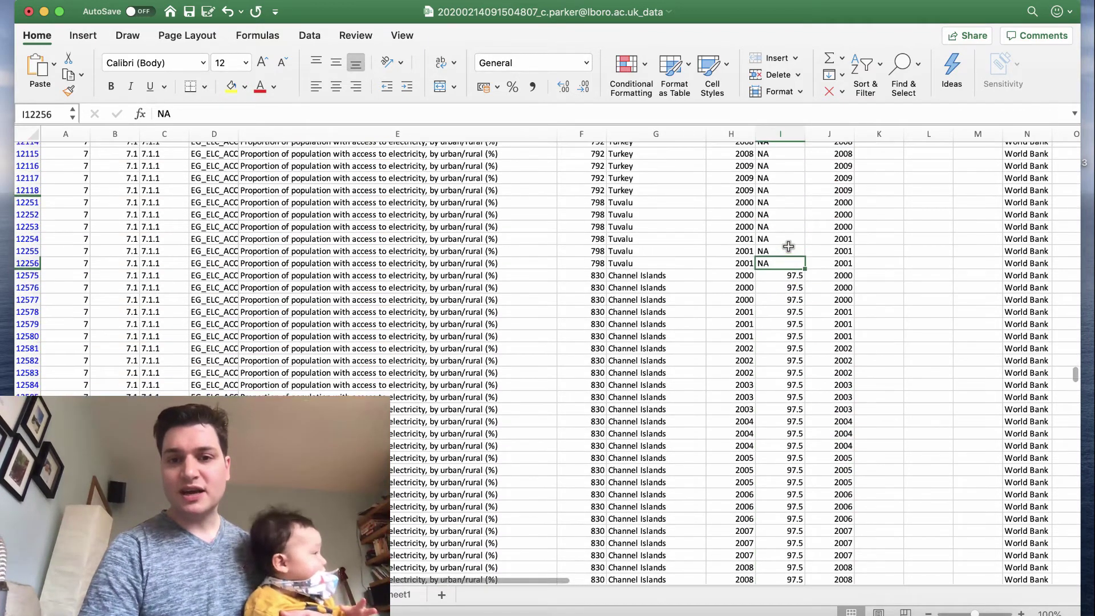
scroll(788, 246, up, 3)
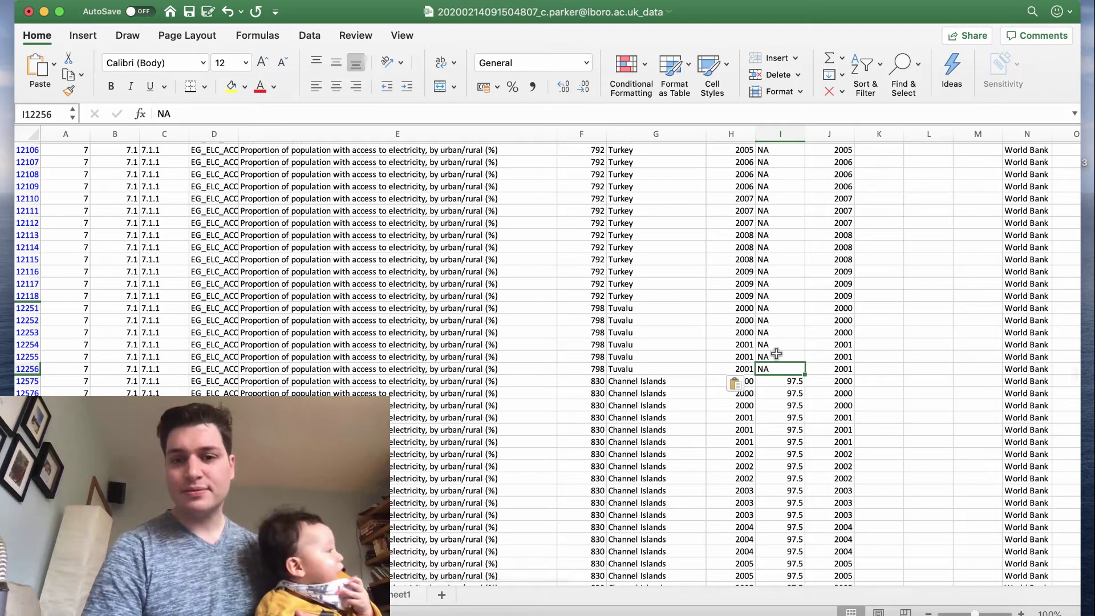
scroll(783, 354, up, 20)
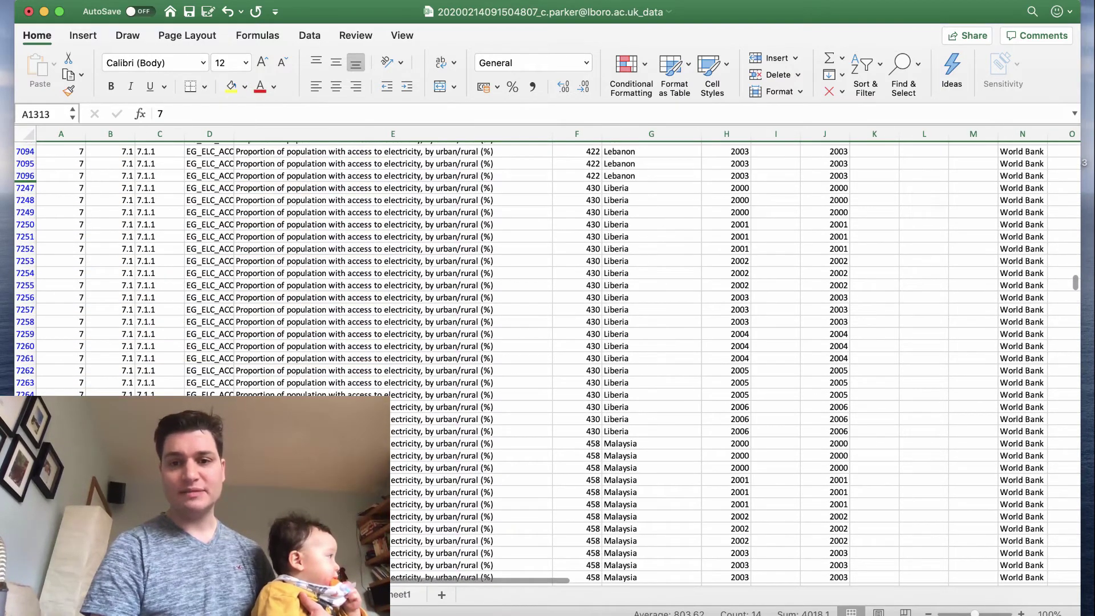
- Scroll down to where the last Tuvalu row meets the first Channel Islands row
scroll(547, 365, down, 15)
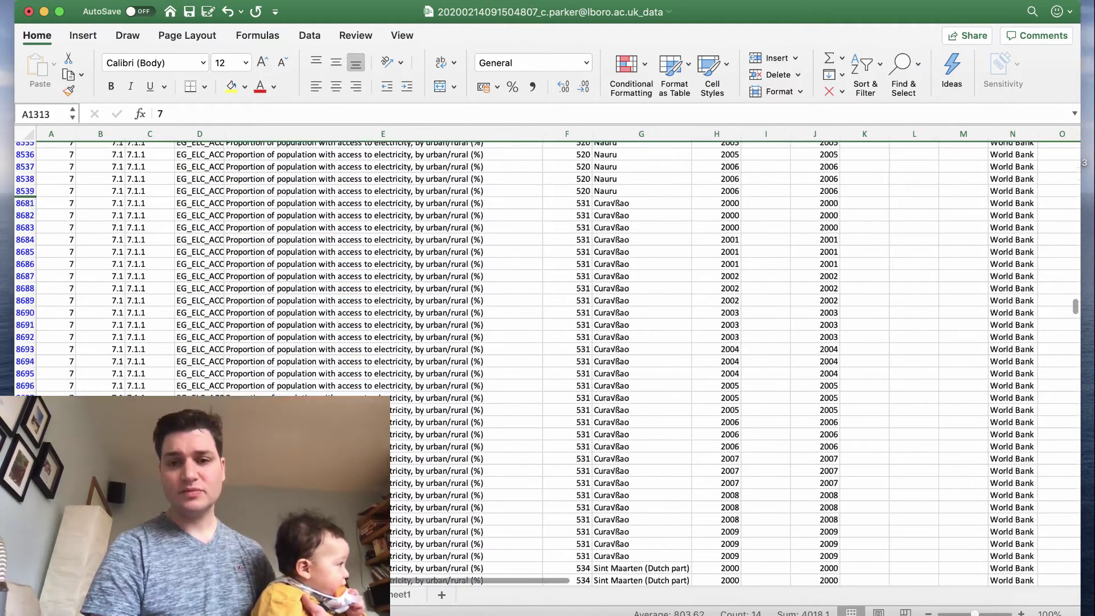
scroll(547, 365, down, 15)
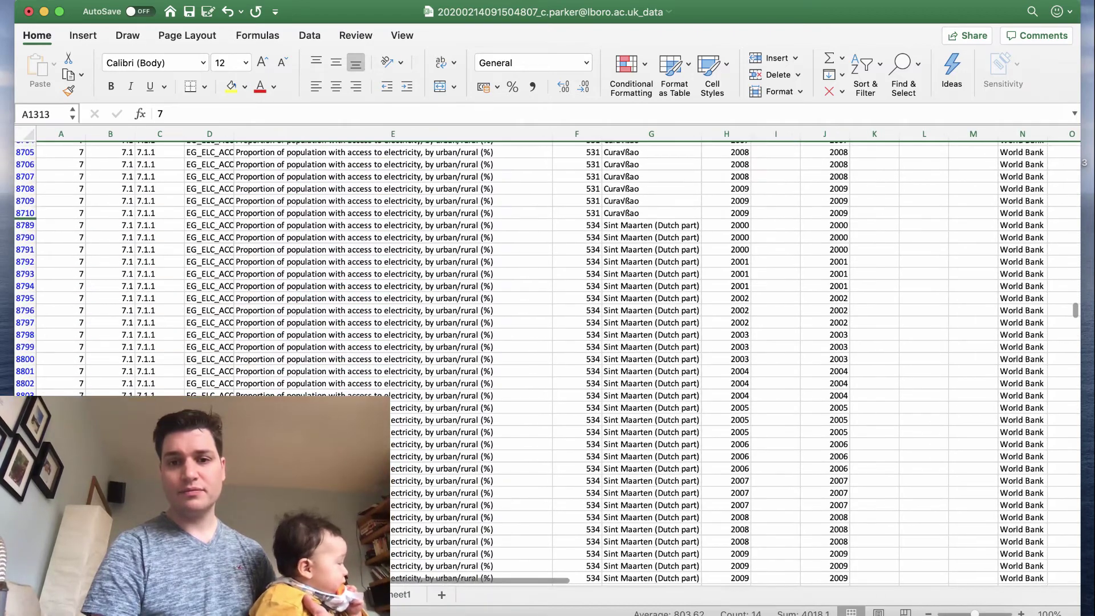
scroll(547, 365, down, 20)
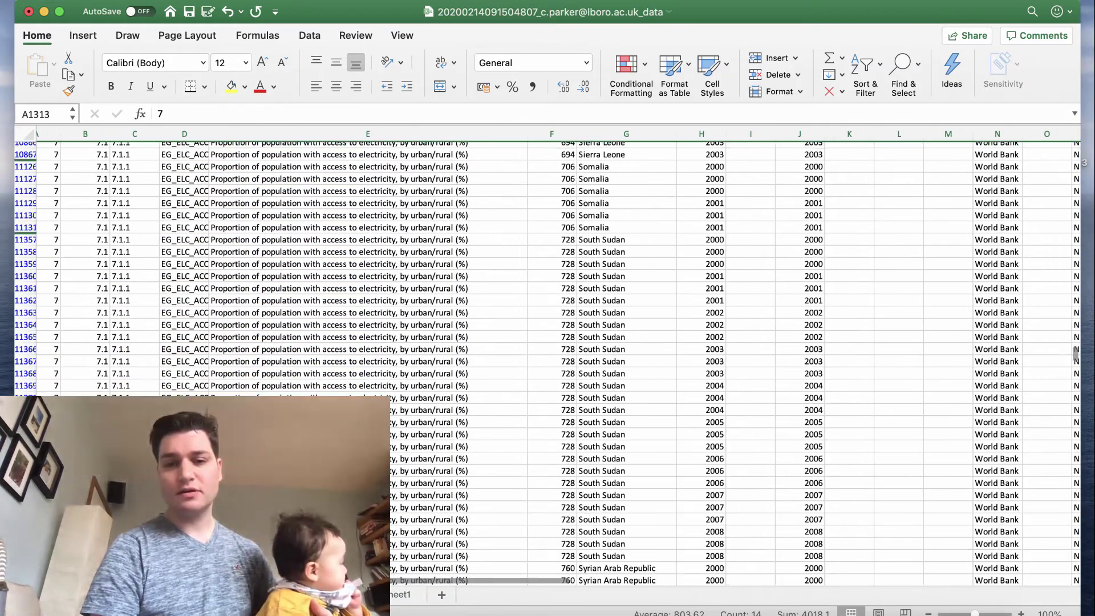
scroll(548, 365, down, 15)
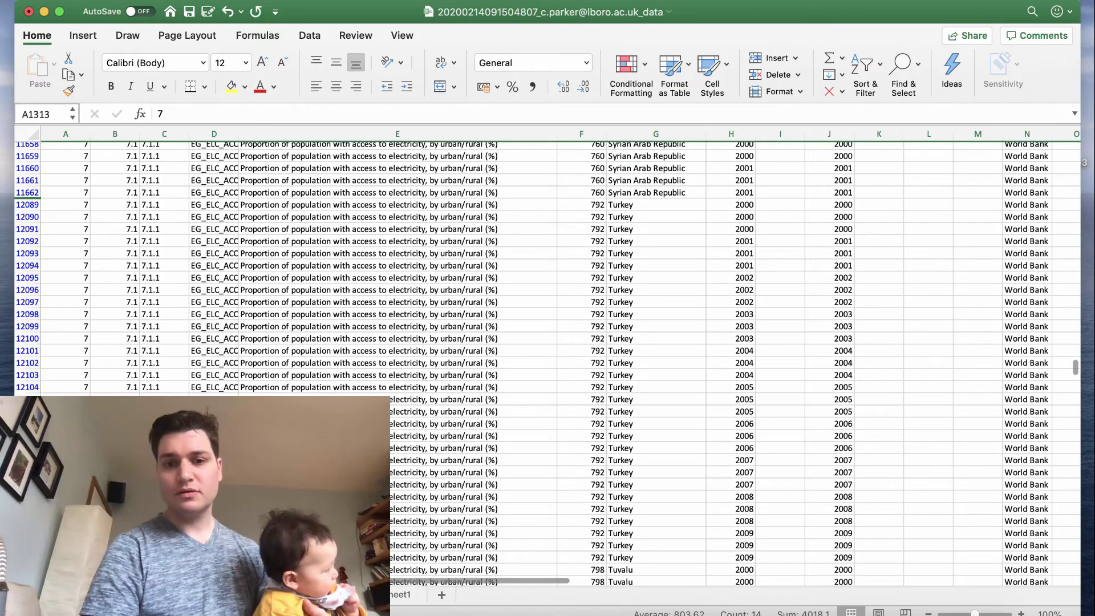
scroll(547, 365, down, 3)
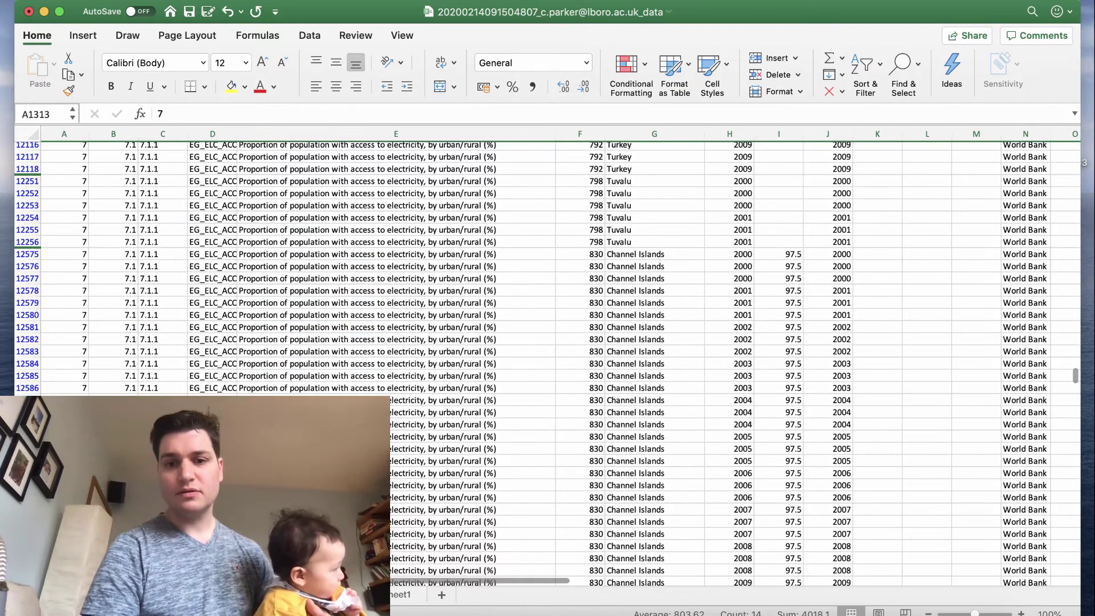
- Delete the selected blank-Value rows down to row 12256, then return toward the top
shift+click(30, 242)
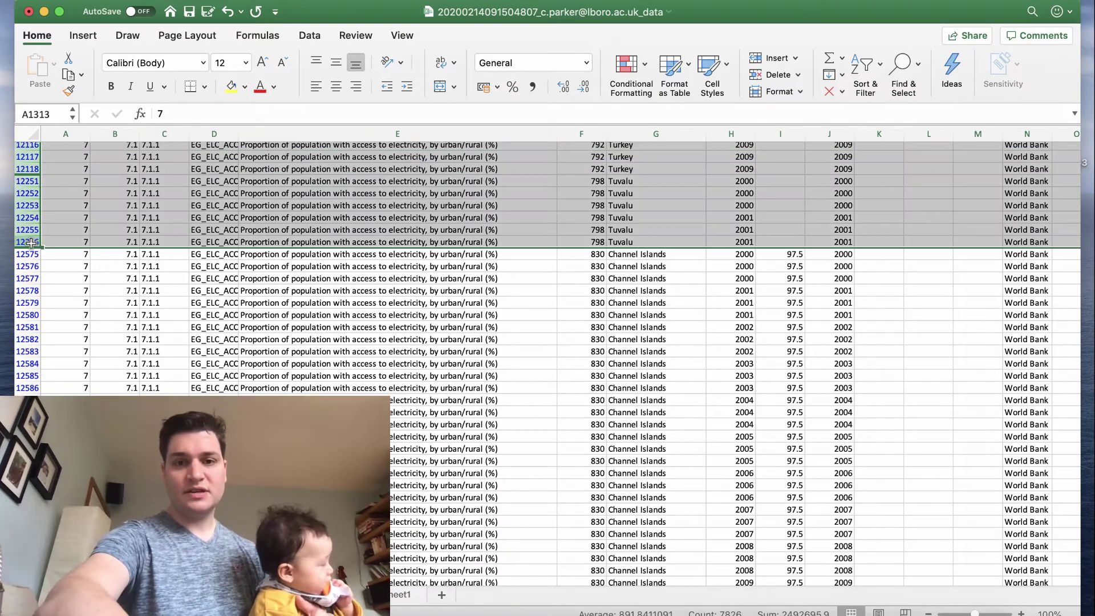
right_click(30, 229)
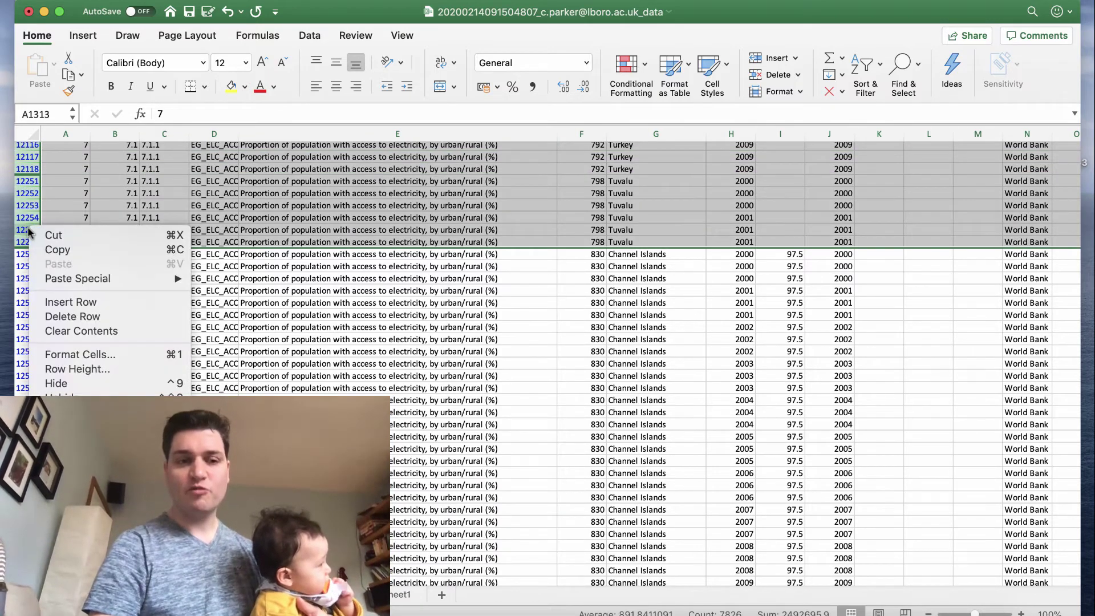
click(87, 317)
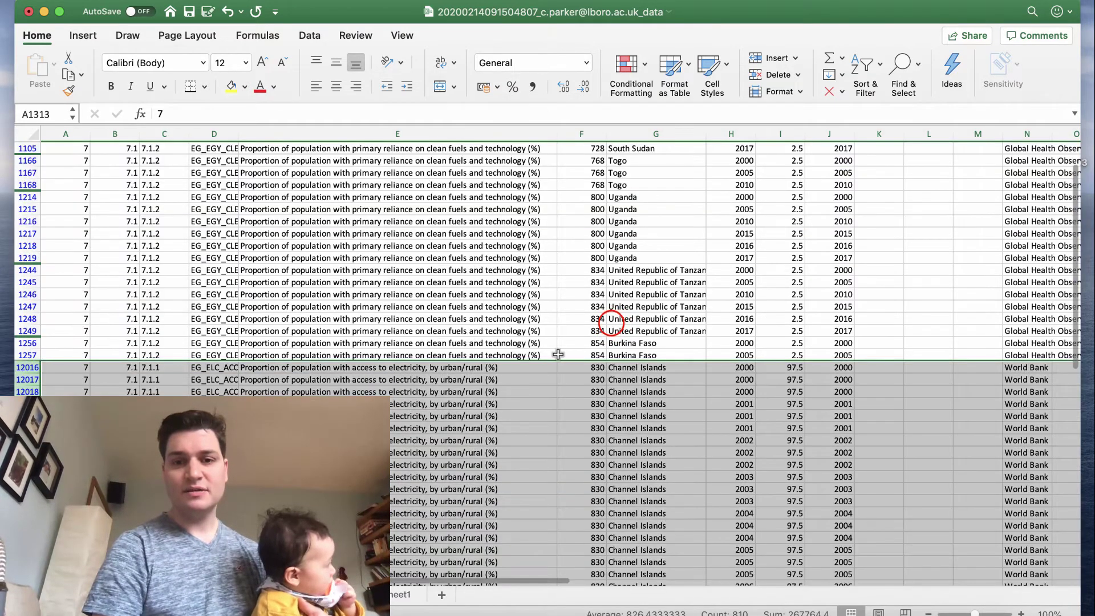
click(611, 321)
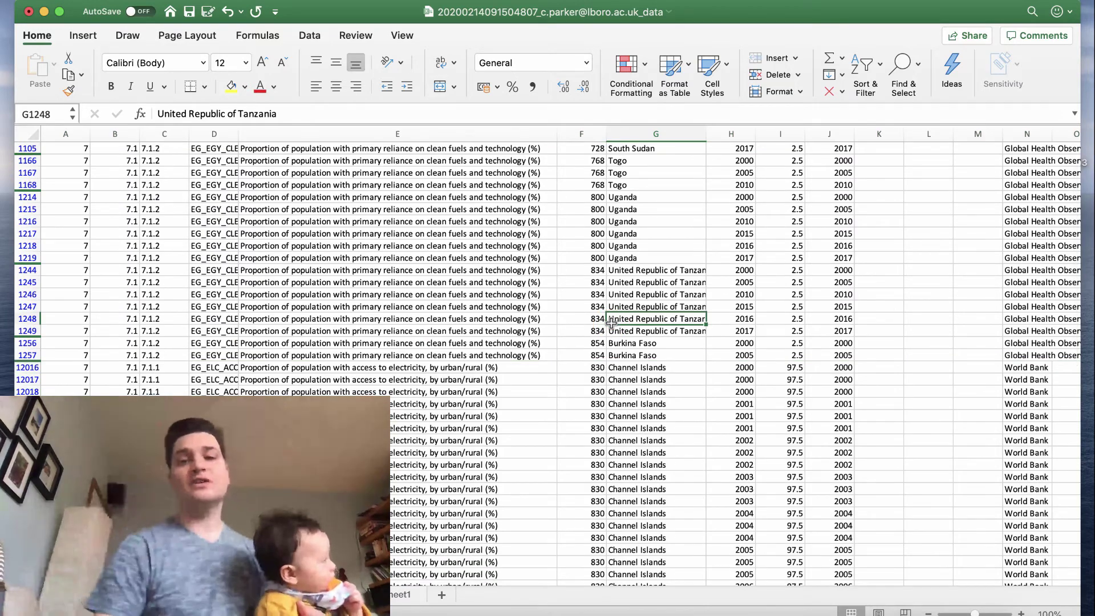
scroll(611, 320, up, 15)
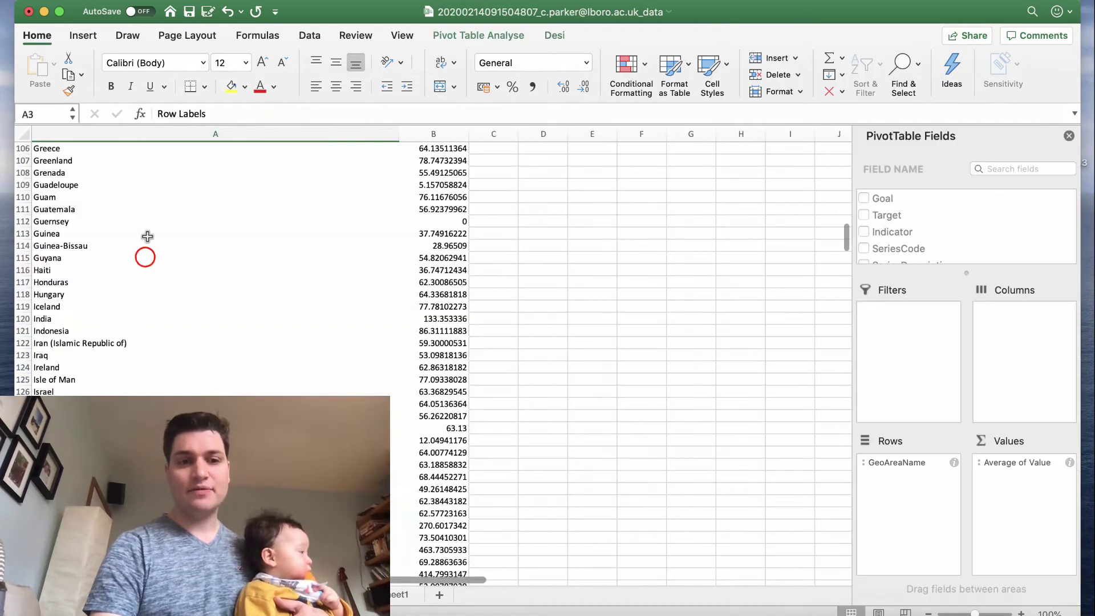
- Refresh the pivot table on the pivot sheet with the cleaned data
click(145, 257)
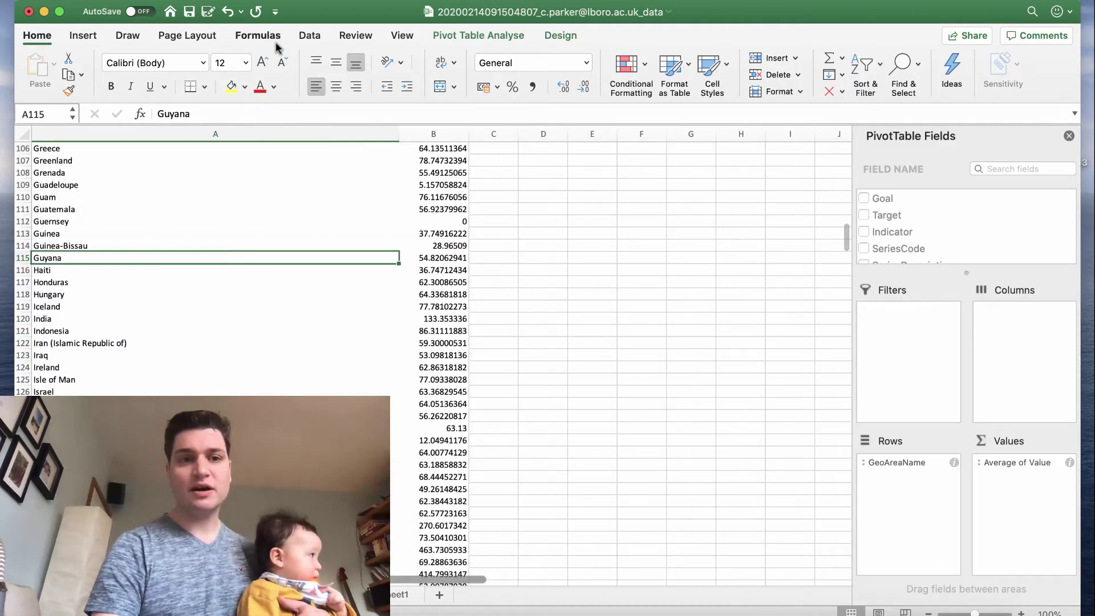
click(127, 34)
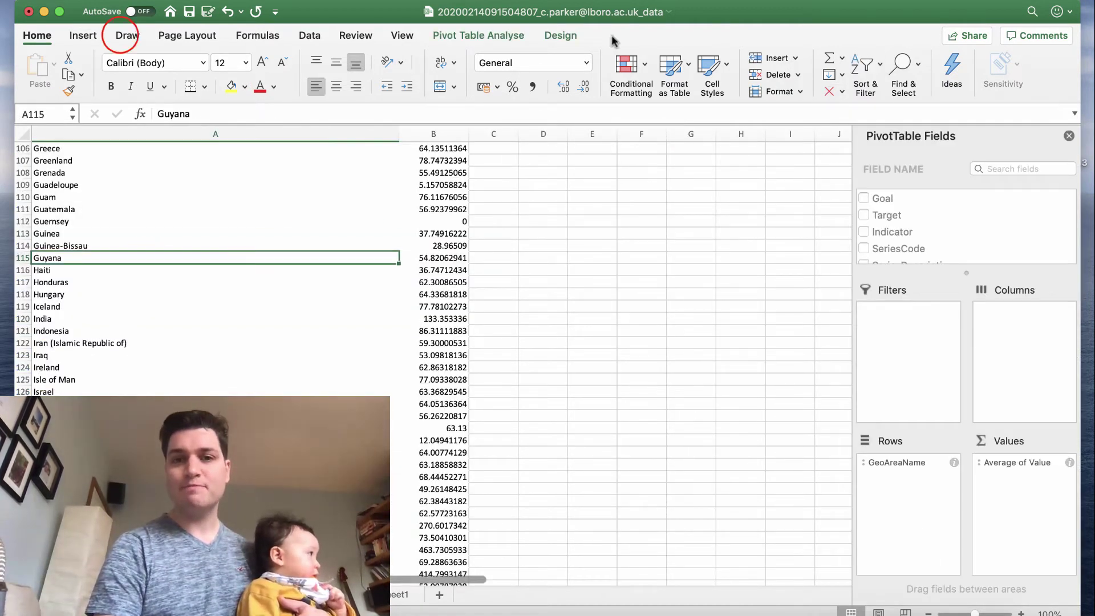
click(485, 32)
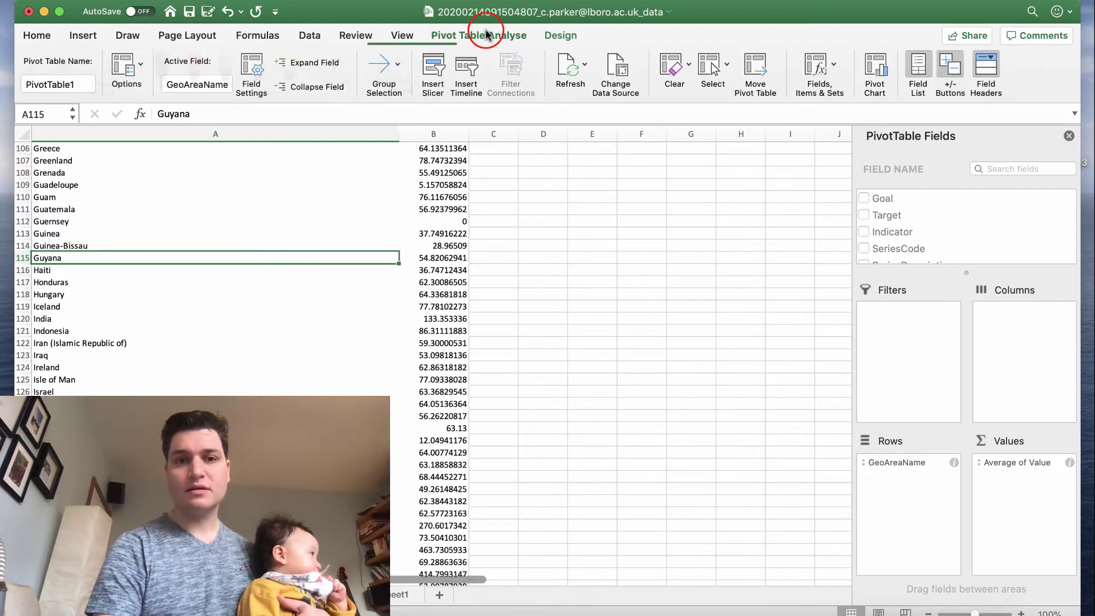
click(570, 67)
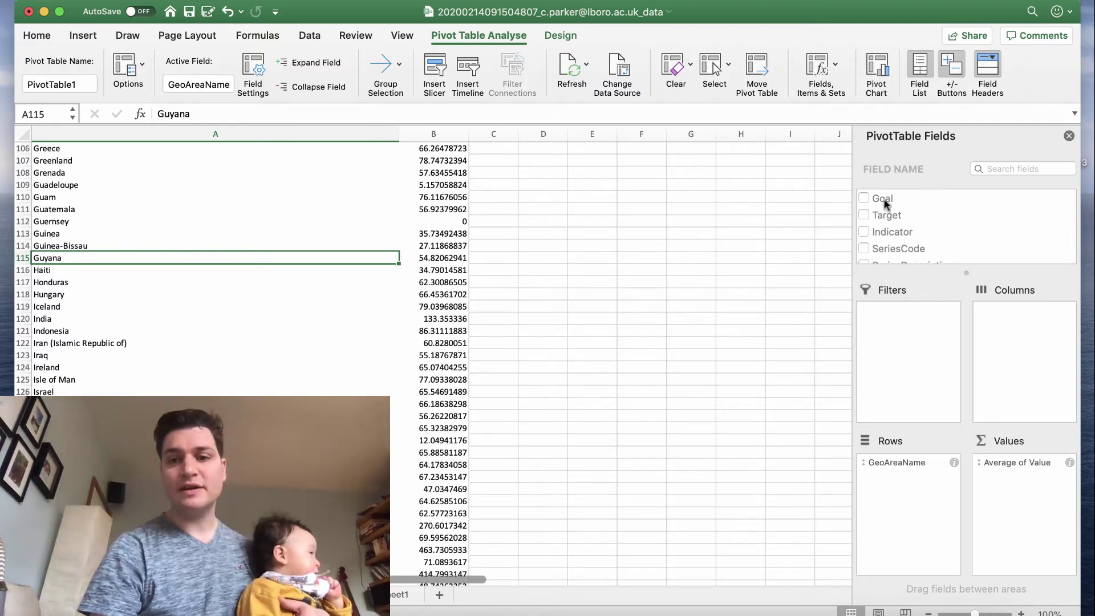
scroll(885, 203, down, 3)
click(907, 221)
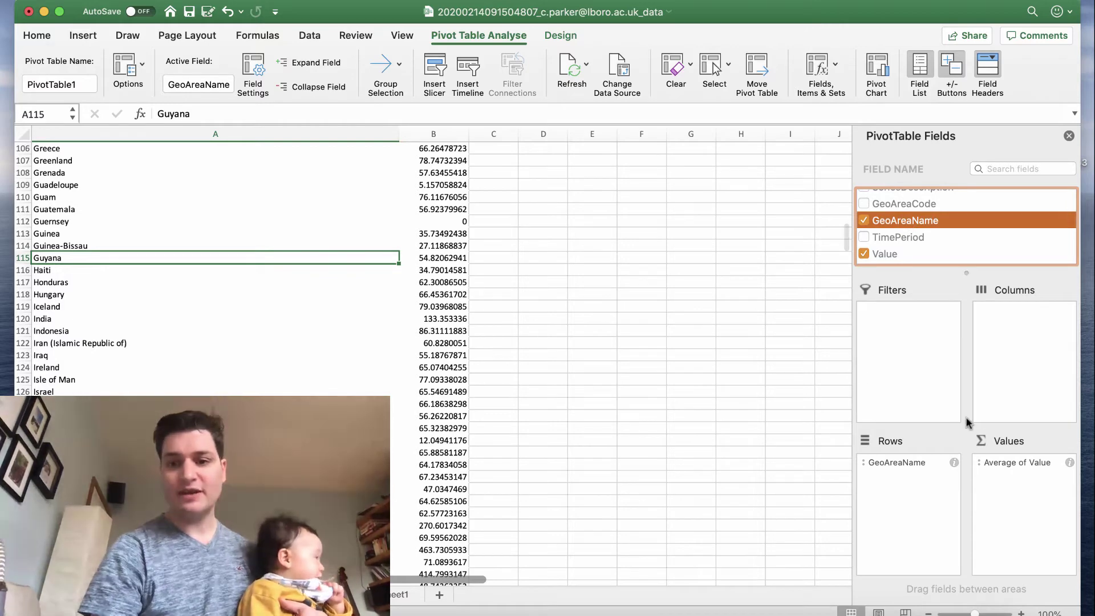
- Show column B's average values as whole numbers using Decrease Decimal
click(434, 134)
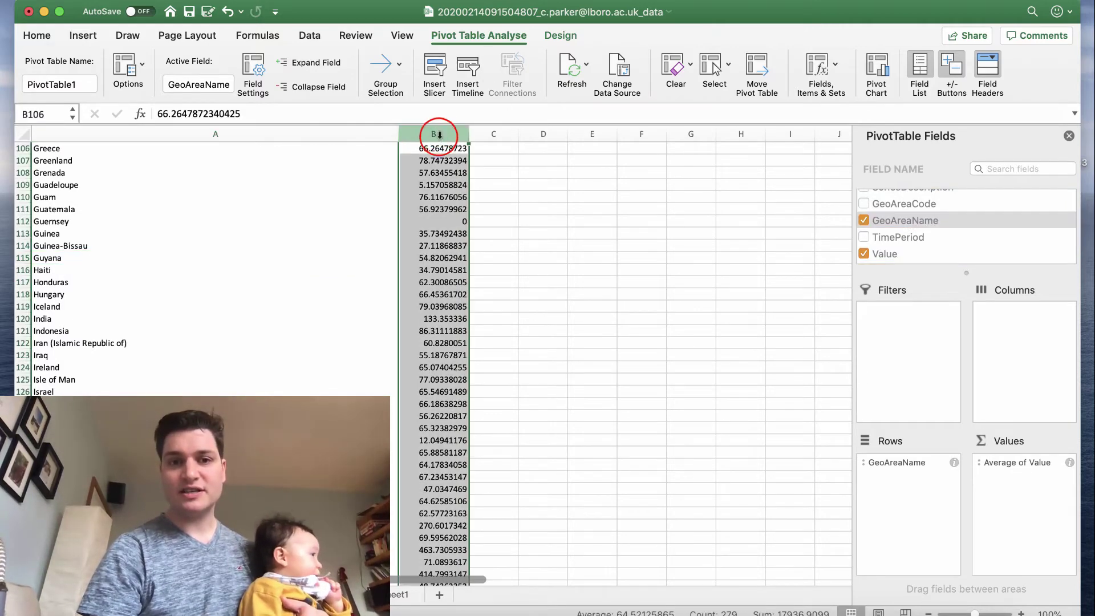
click(36, 36)
click(584, 84)
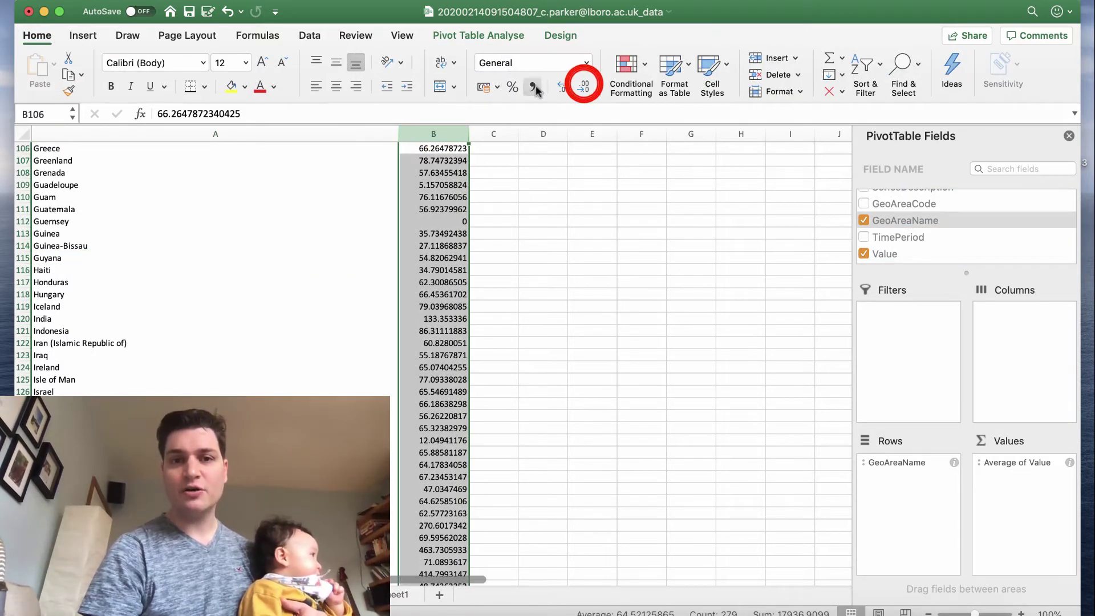
click(583, 85)
click(584, 84)
click(584, 85)
click(584, 85)
click(584, 85)
click(584, 84)
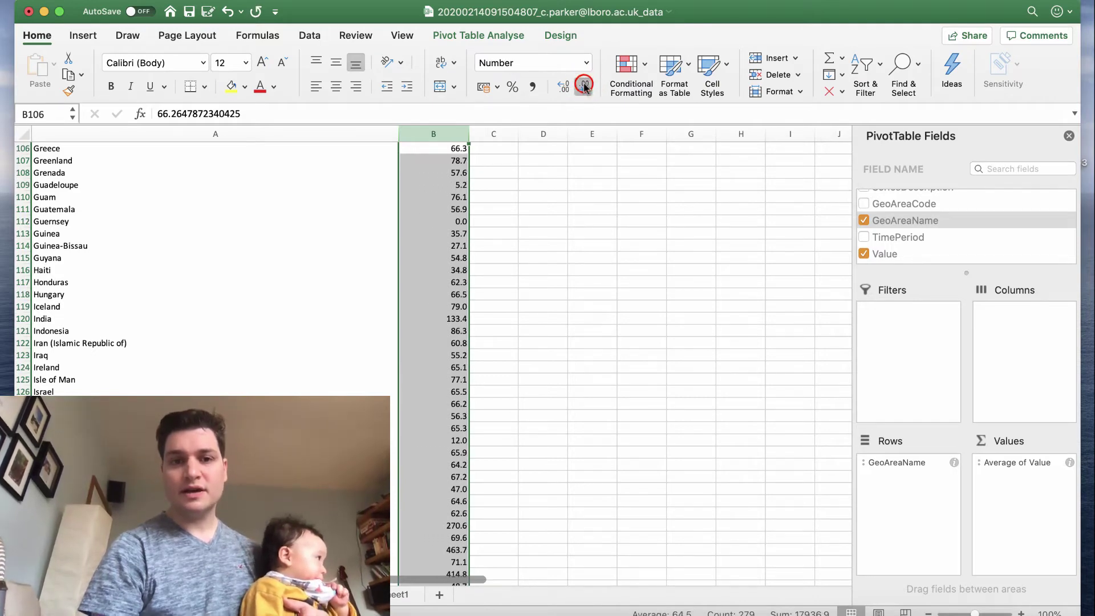
click(583, 86)
click(563, 87)
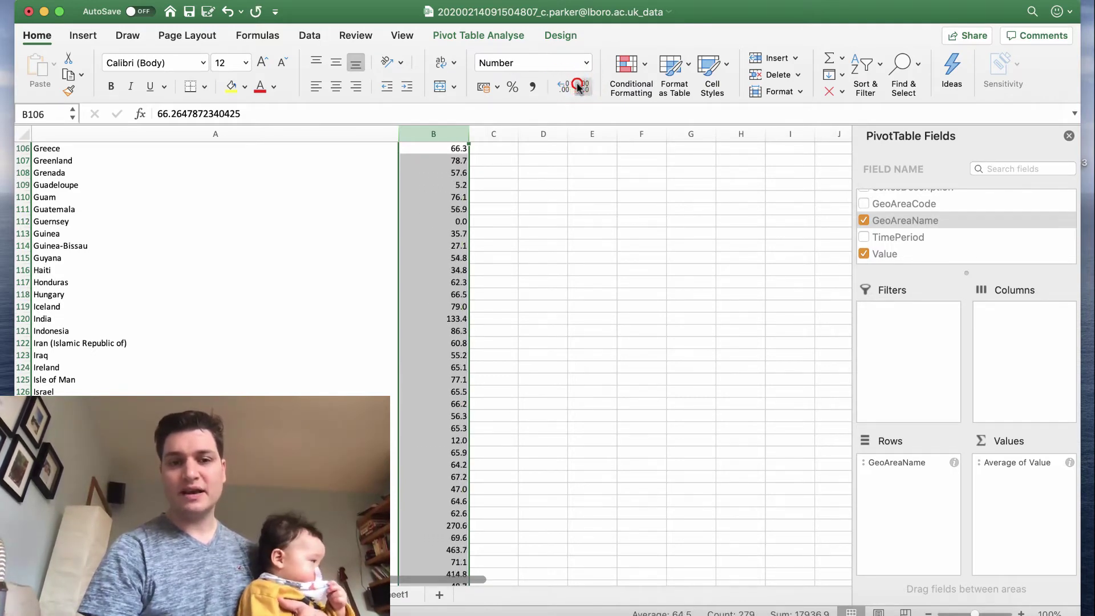
click(583, 85)
click(519, 220)
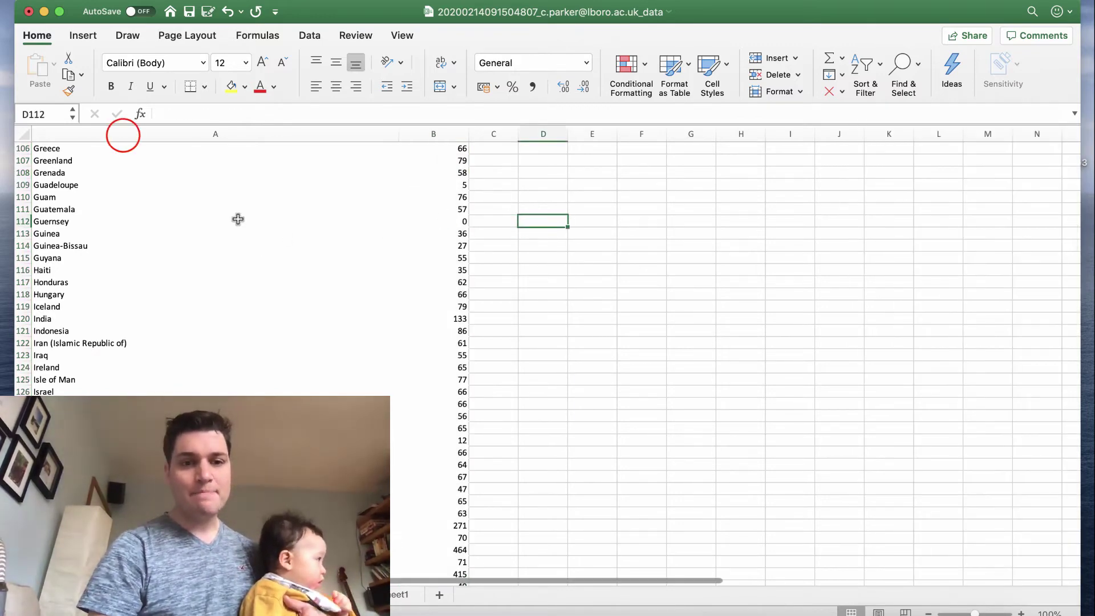
- Select the pivot table's countries and averages, A4:B280
drag(122, 132, 431, 142)
click(864, 62)
click(726, 171)
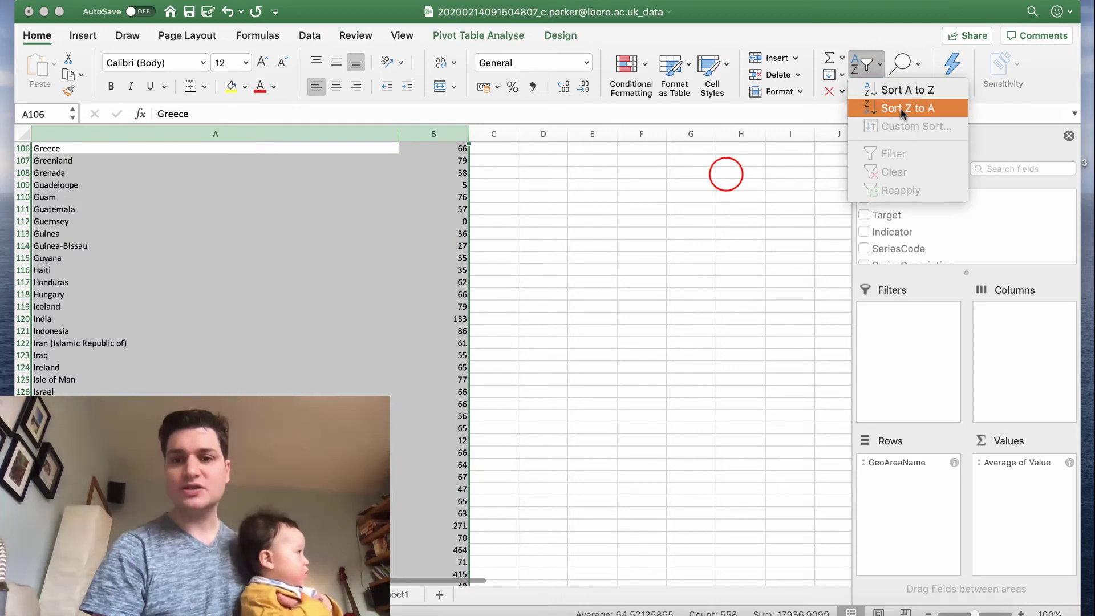
click(230, 219)
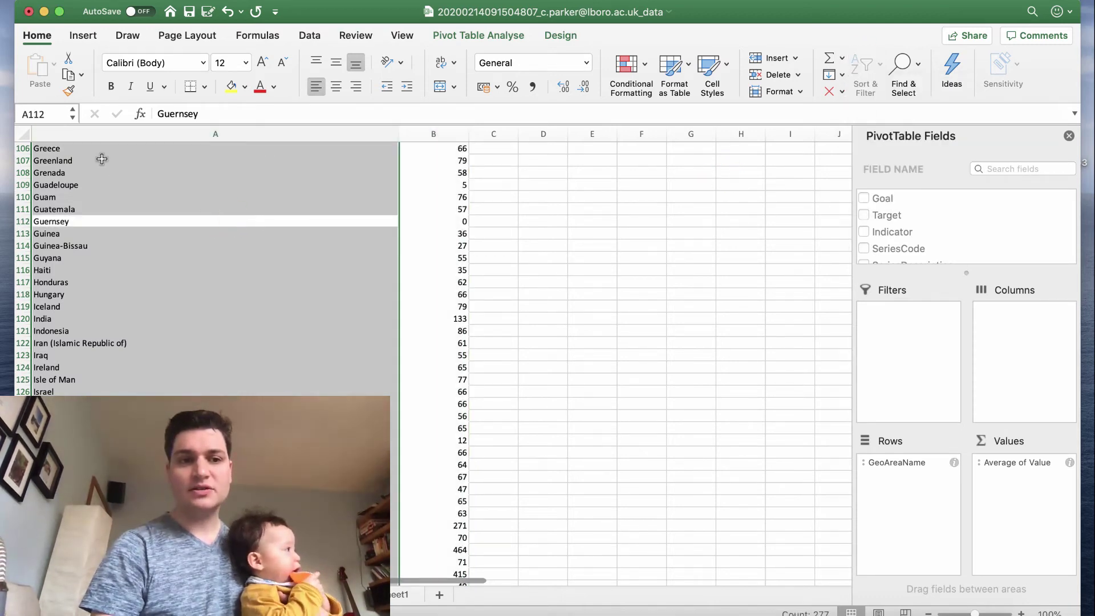
scroll(98, 154, up, 20)
click(69, 180)
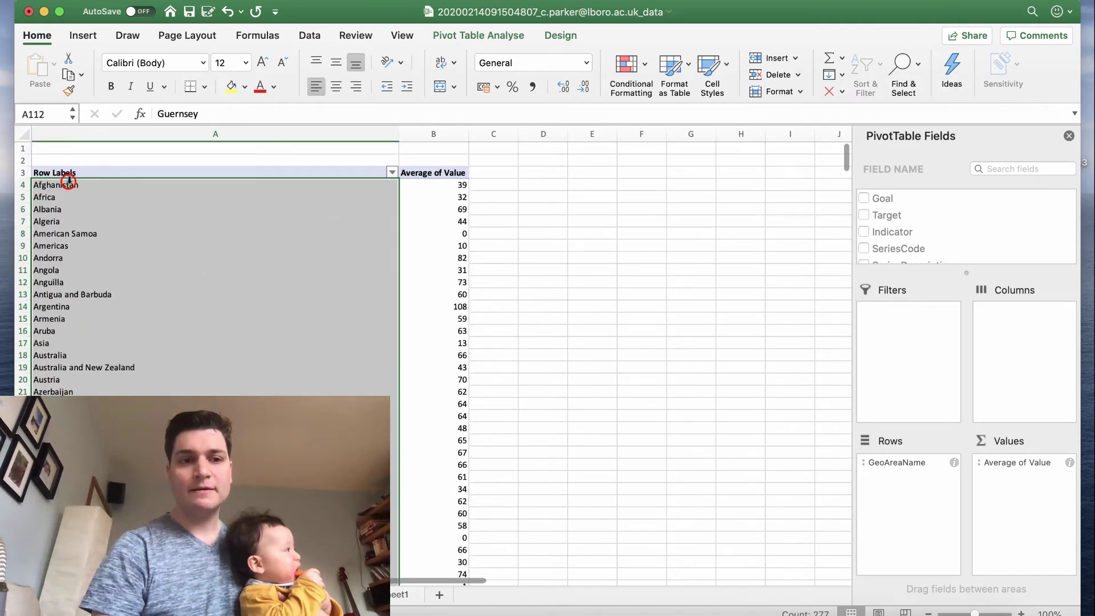
scroll(418, 413, down, 2)
scroll(418, 413, down, 20)
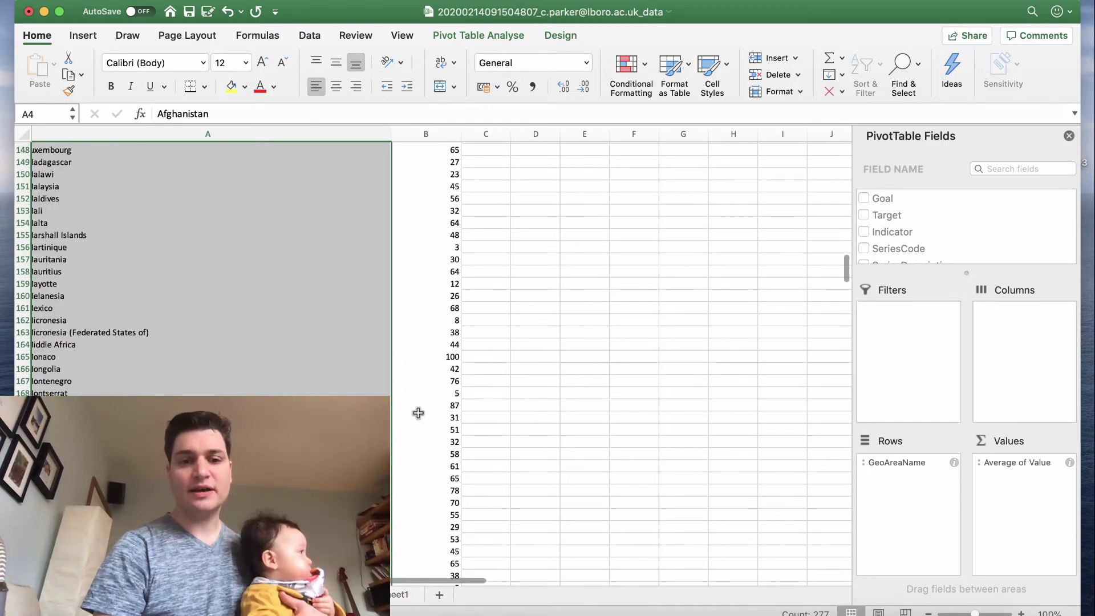
scroll(418, 413, up, 4)
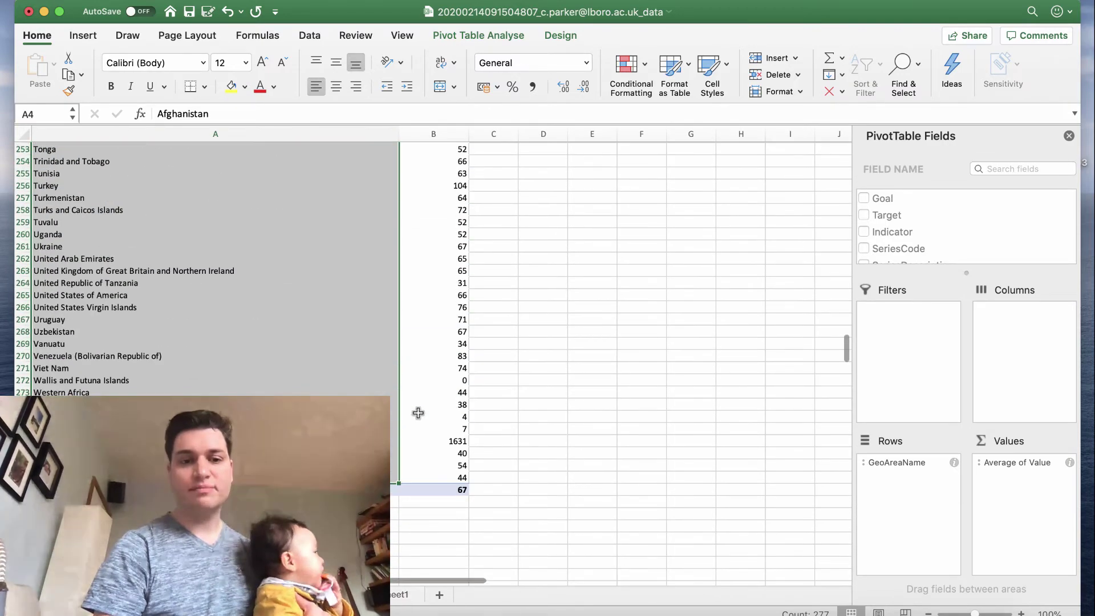
click(452, 477)
scroll(397, 435, up, 15)
scroll(398, 435, up, 20)
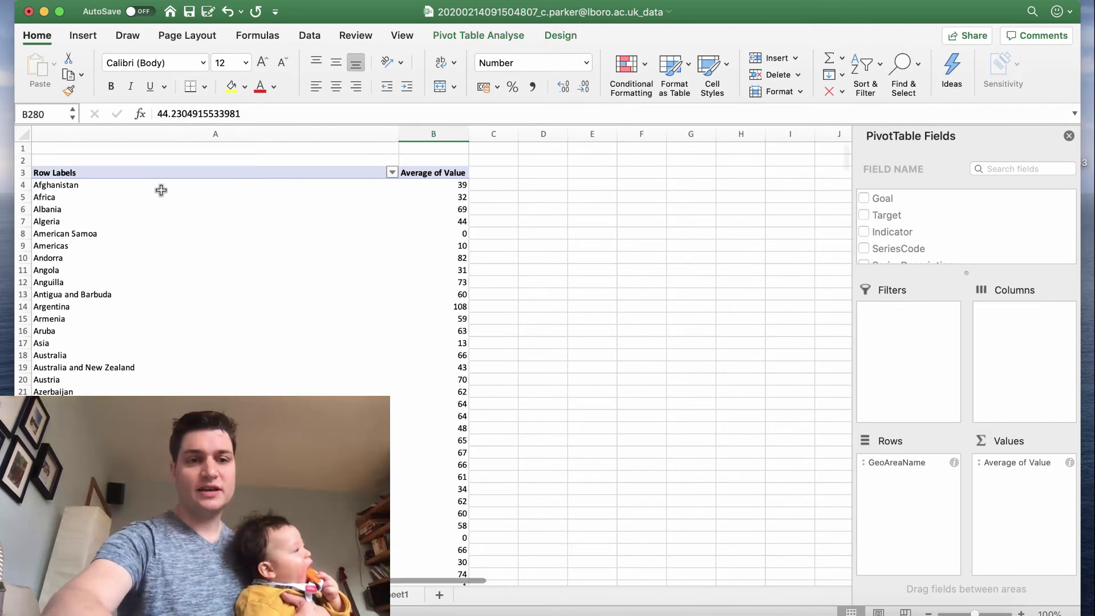
shift+click(161, 190)
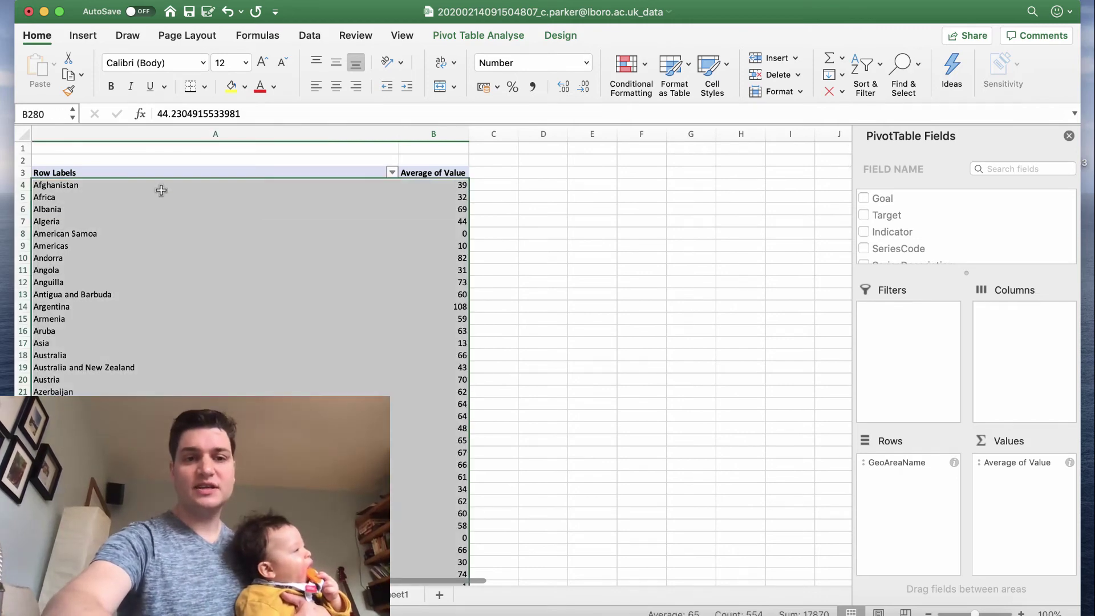
- Sort the selection largest to smallest so World (1631) is on top
click(865, 71)
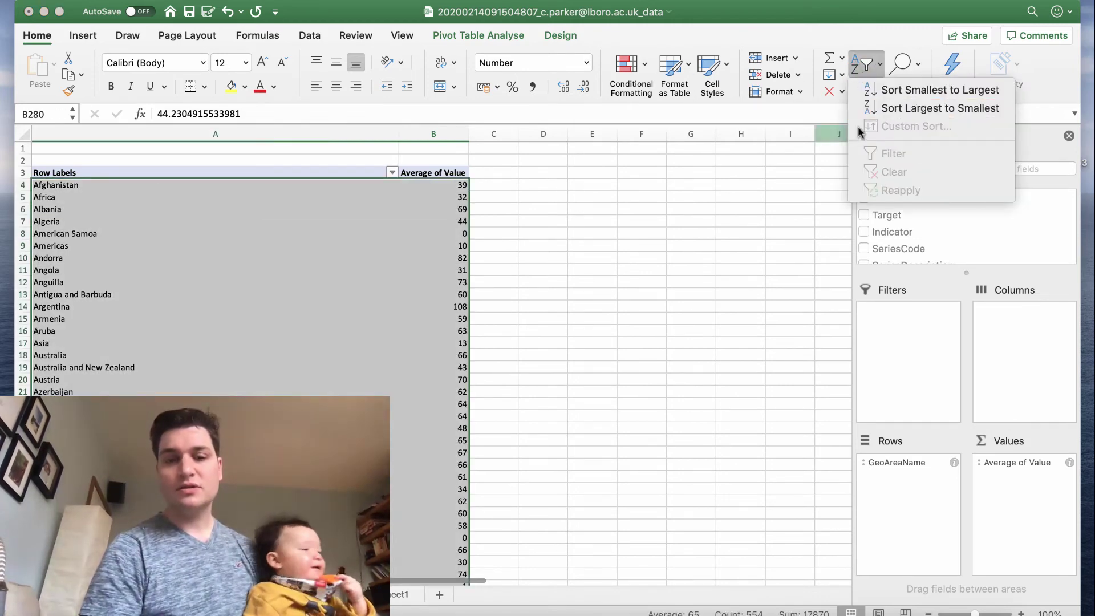
click(906, 108)
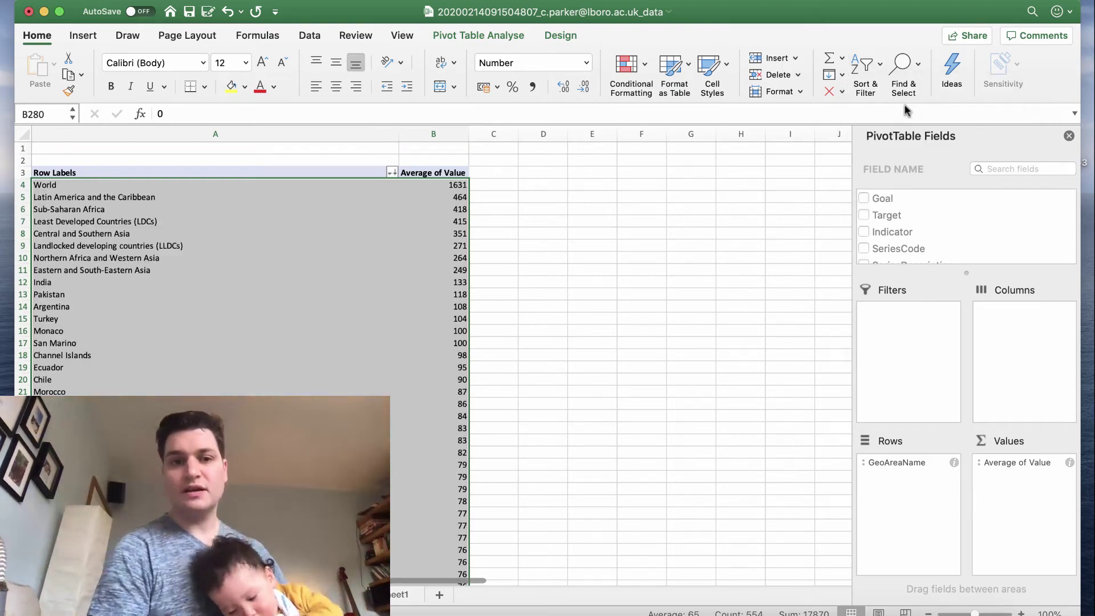
scroll(494, 257, down, 20)
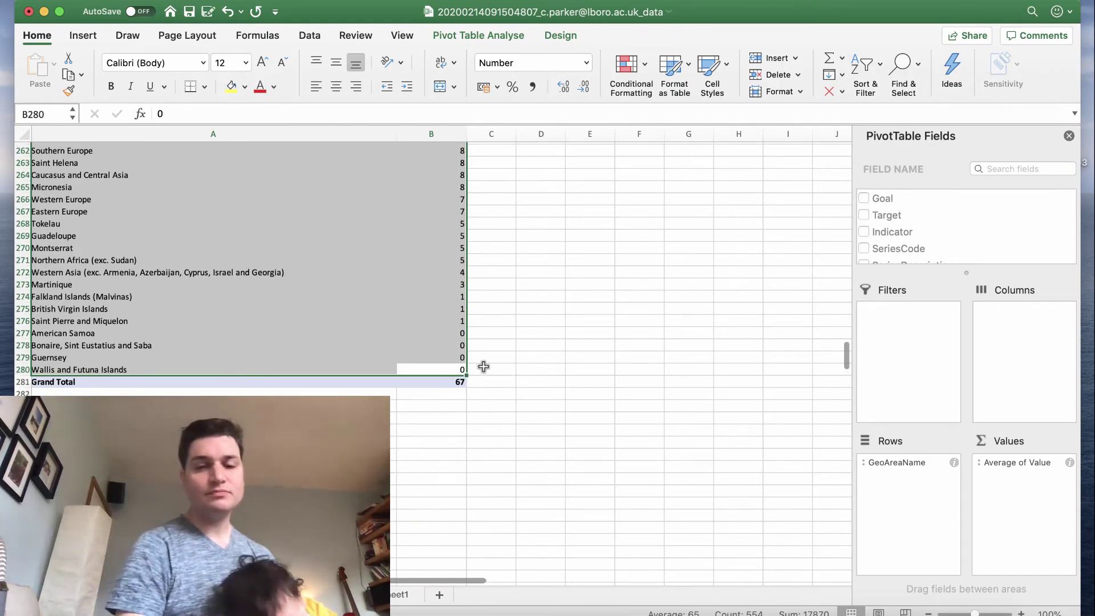
scroll(483, 366, up, 20)
- Put TimePeriod in the pivot Columns area, giving one average column per year 2000–2017
scroll(483, 364, up, 20)
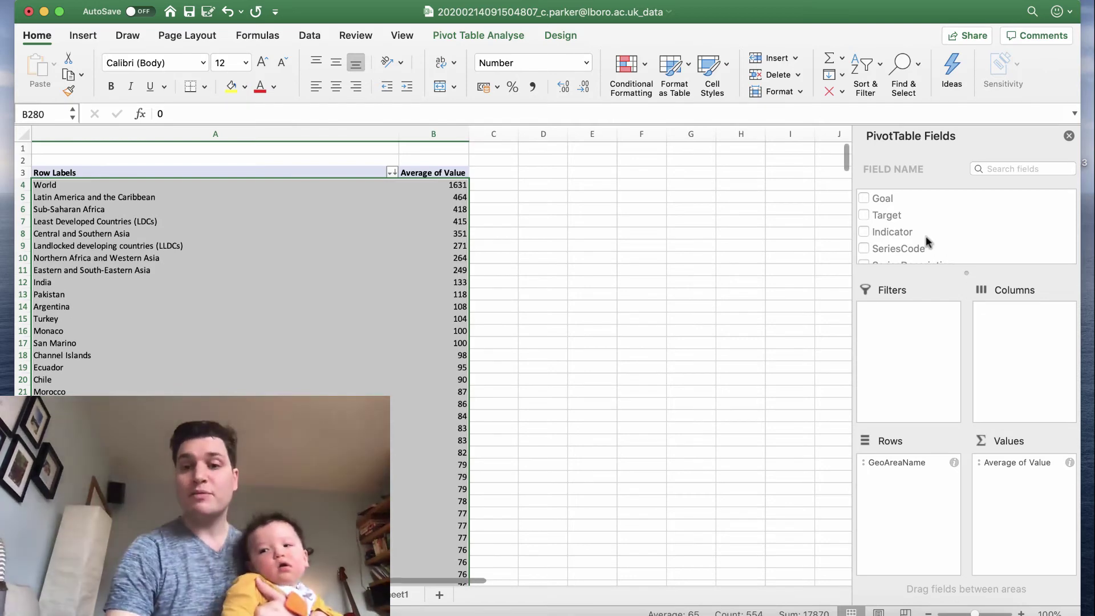
scroll(926, 237, down, 2)
scroll(926, 235, down, 2)
drag(903, 215, 1017, 329)
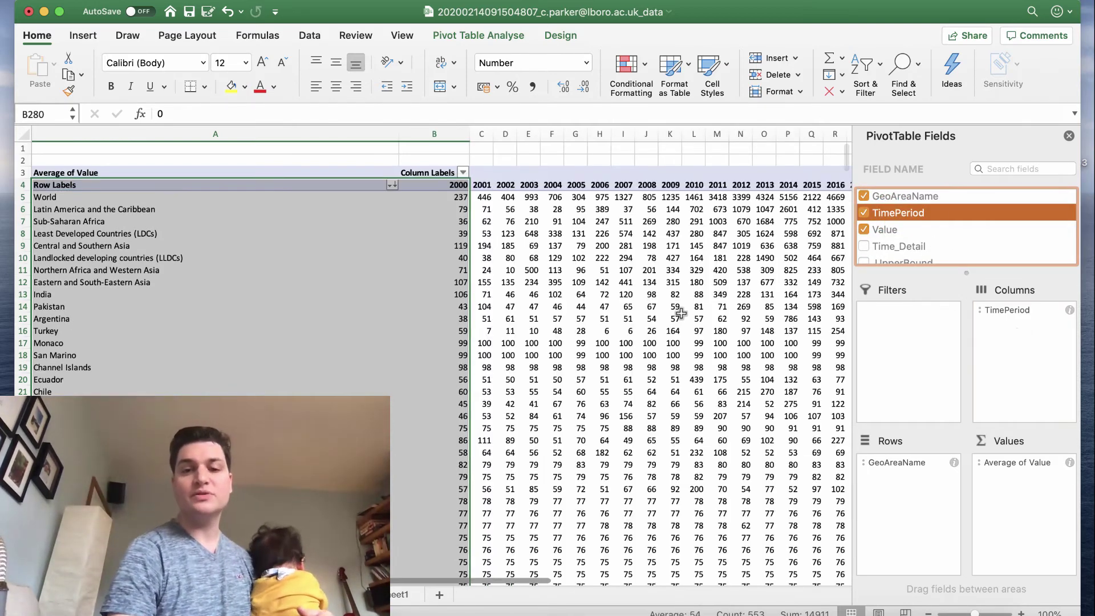
scroll(616, 301, right, 5)
scroll(617, 301, down, 2)
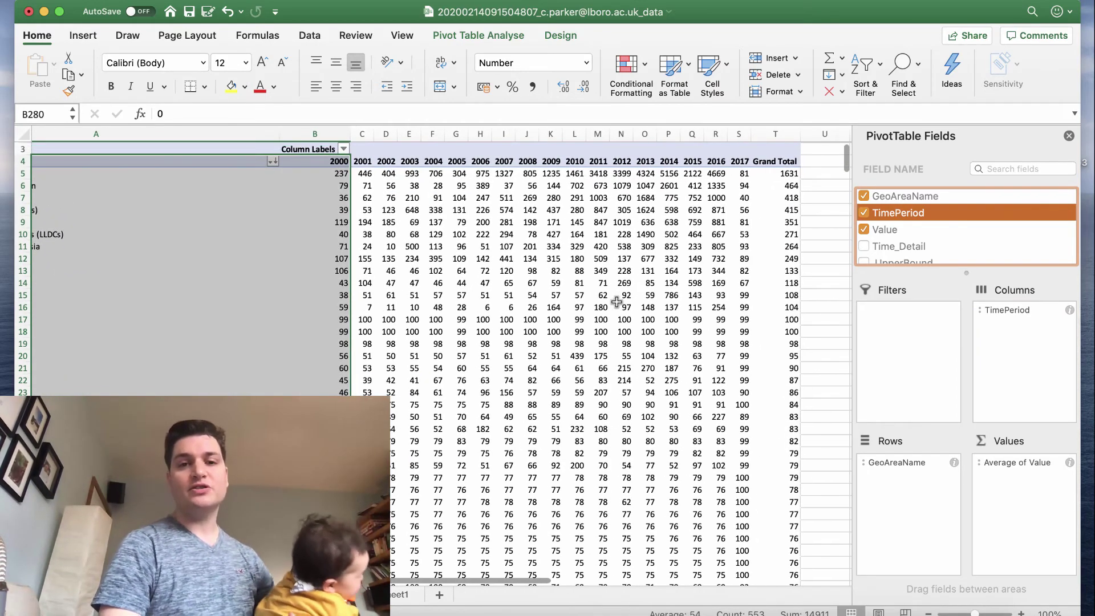